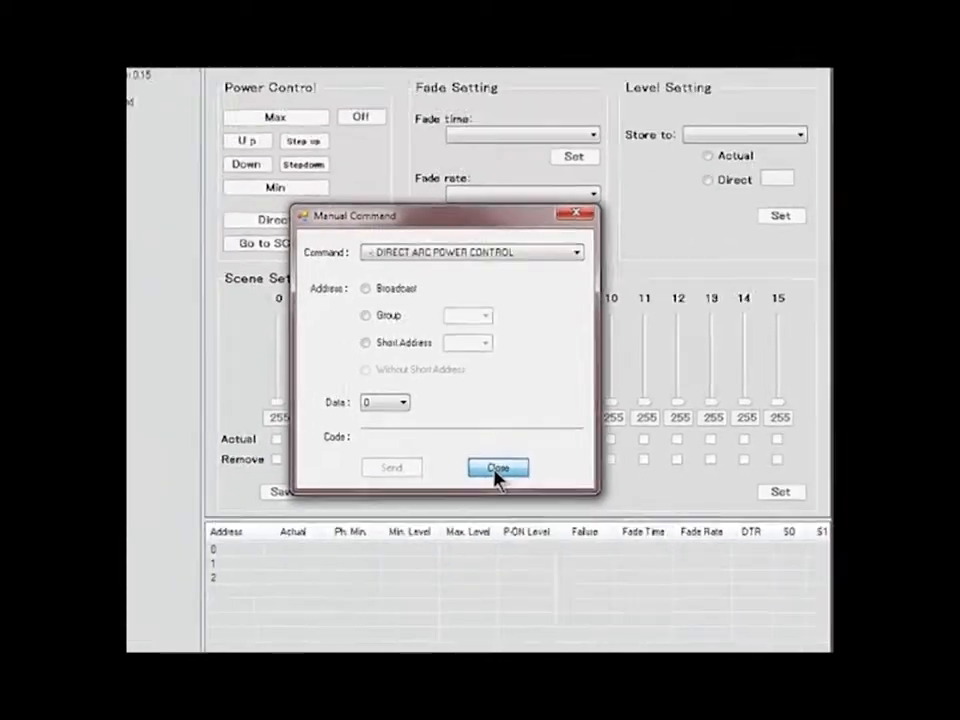
Close the manual command window, view the short address choices in Direct Address Allocation, and close it
left_click(497, 472)
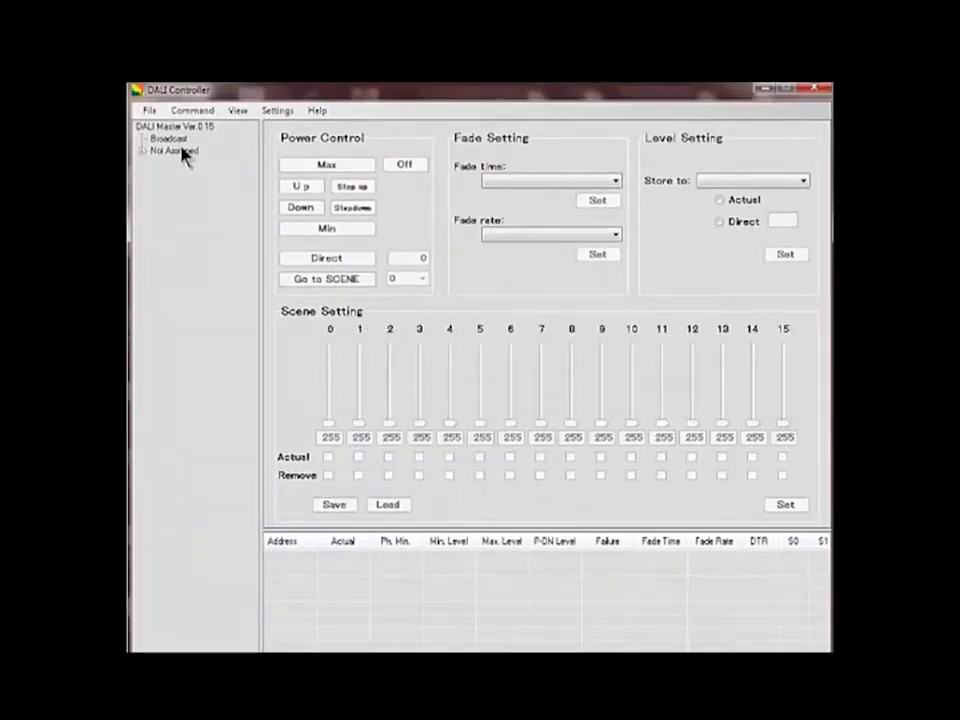
left_click(187, 112)
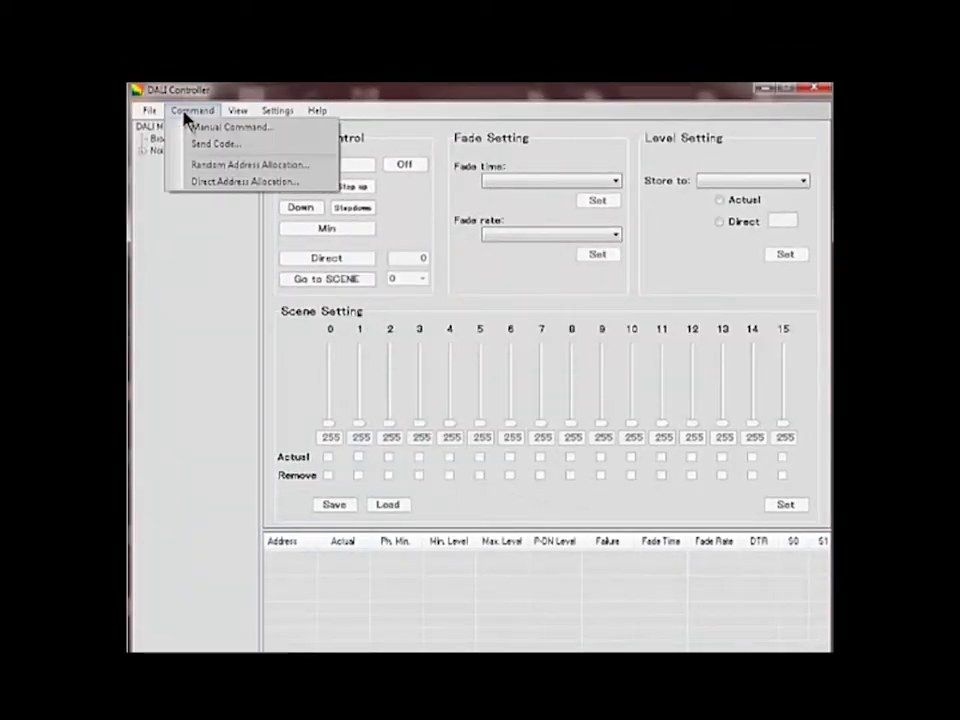
left_click(191, 190)
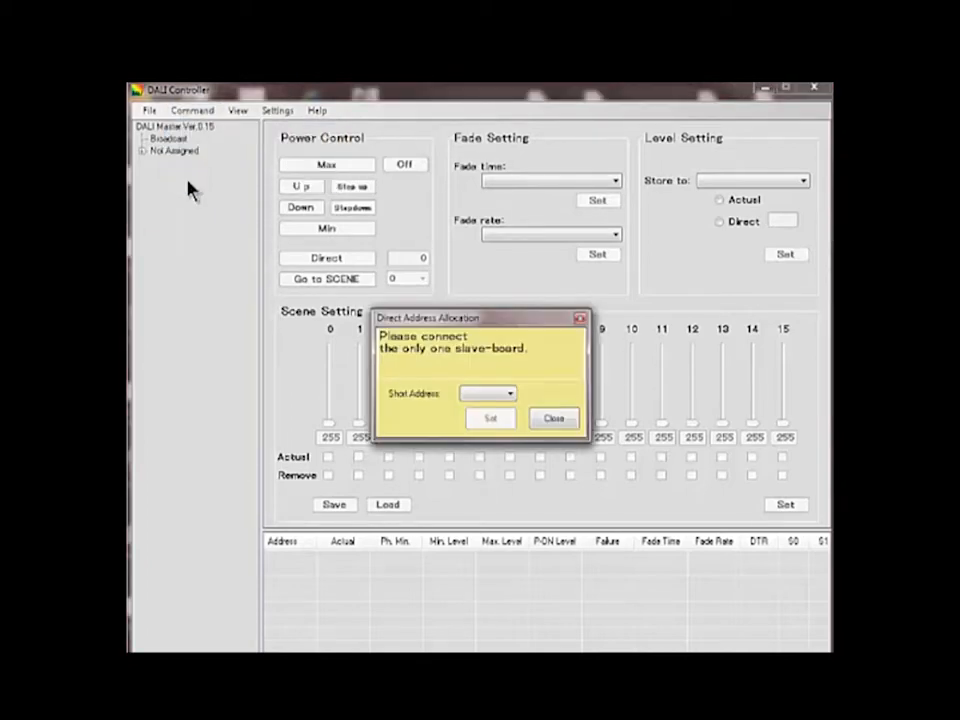
left_click(512, 394)
left_click(530, 395)
left_click(549, 419)
View the Random Address Allocation window and close it without starting an allocation
left_click(205, 113)
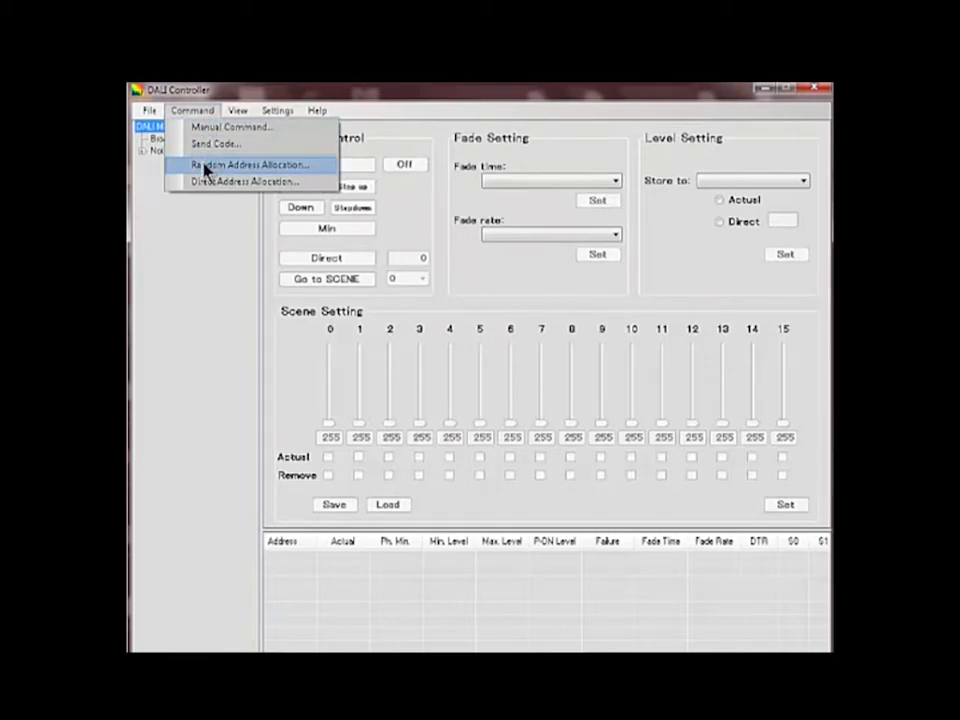
left_click(205, 166)
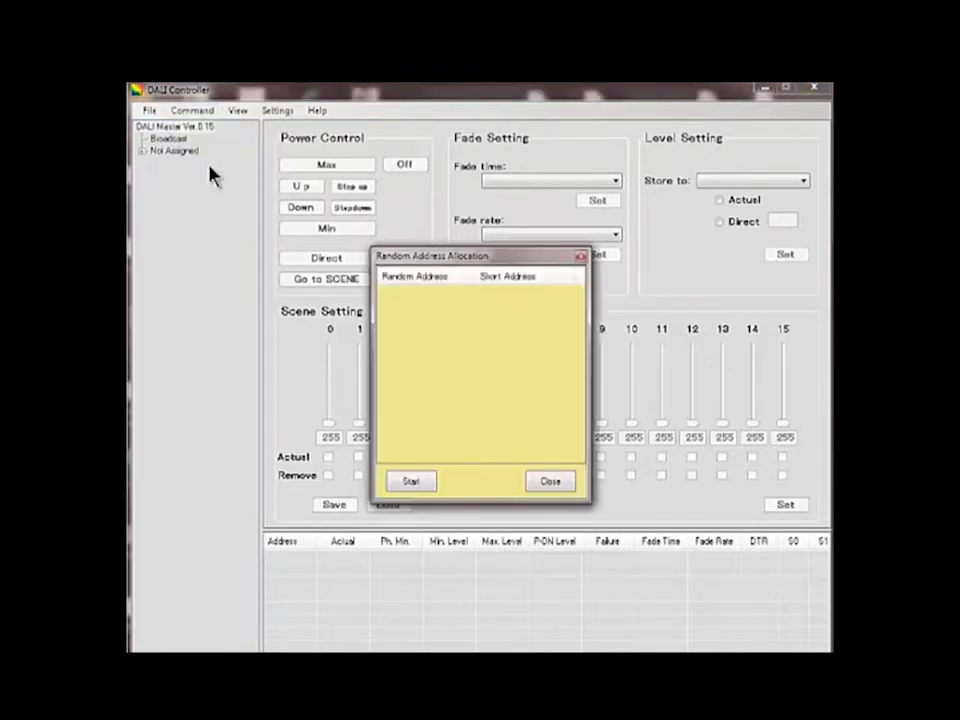
left_click(542, 486)
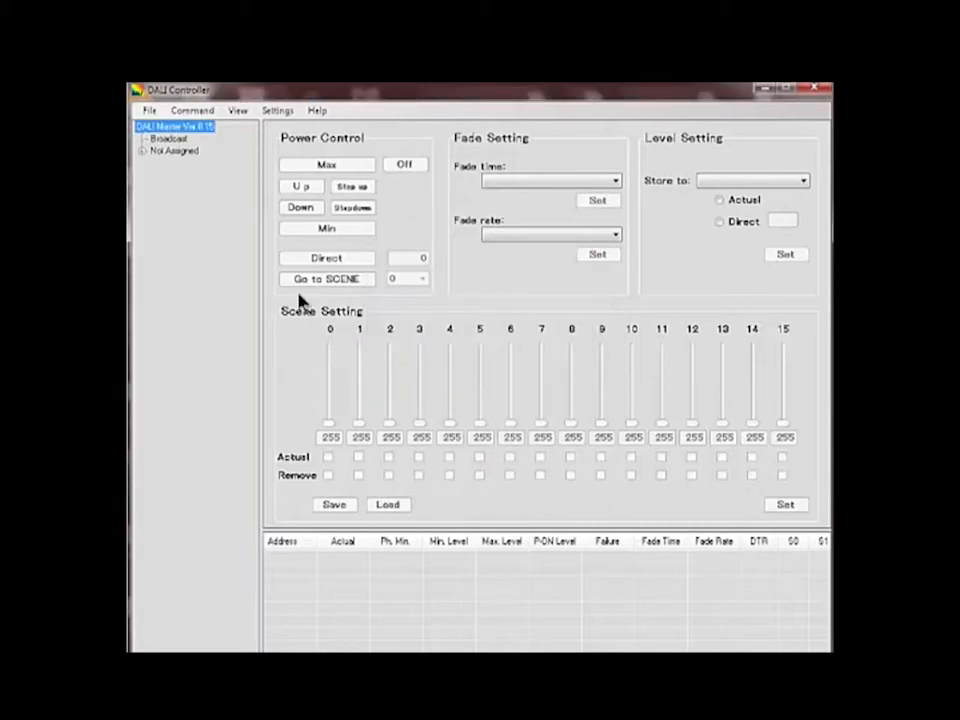
Add the unassigned device Address 0 to Group 1
left_click(143, 152)
left_click(183, 166)
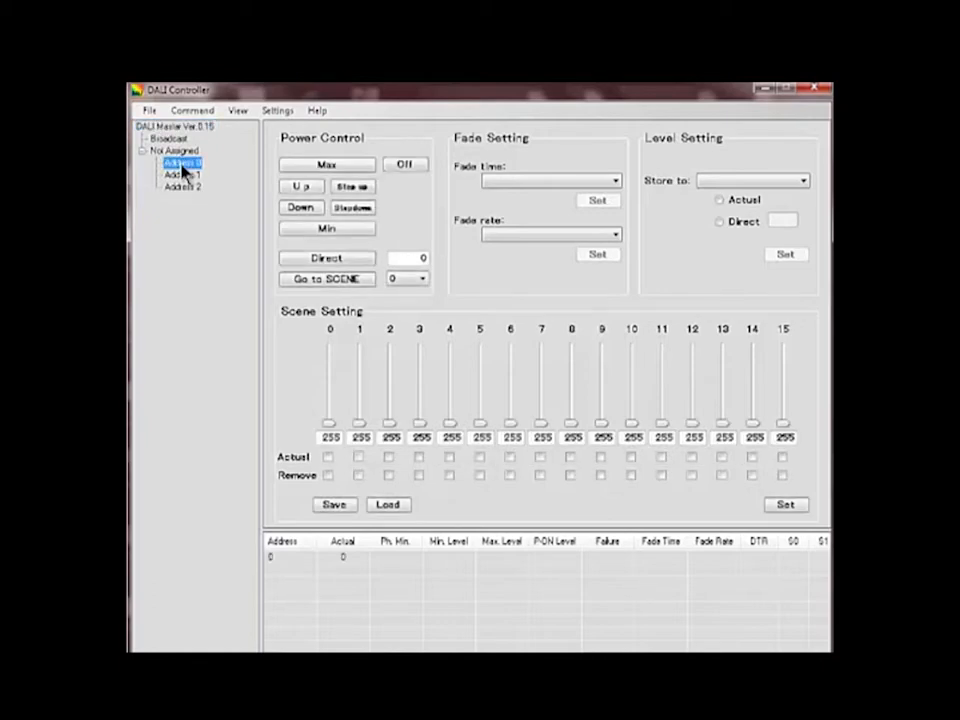
right_click(184, 172)
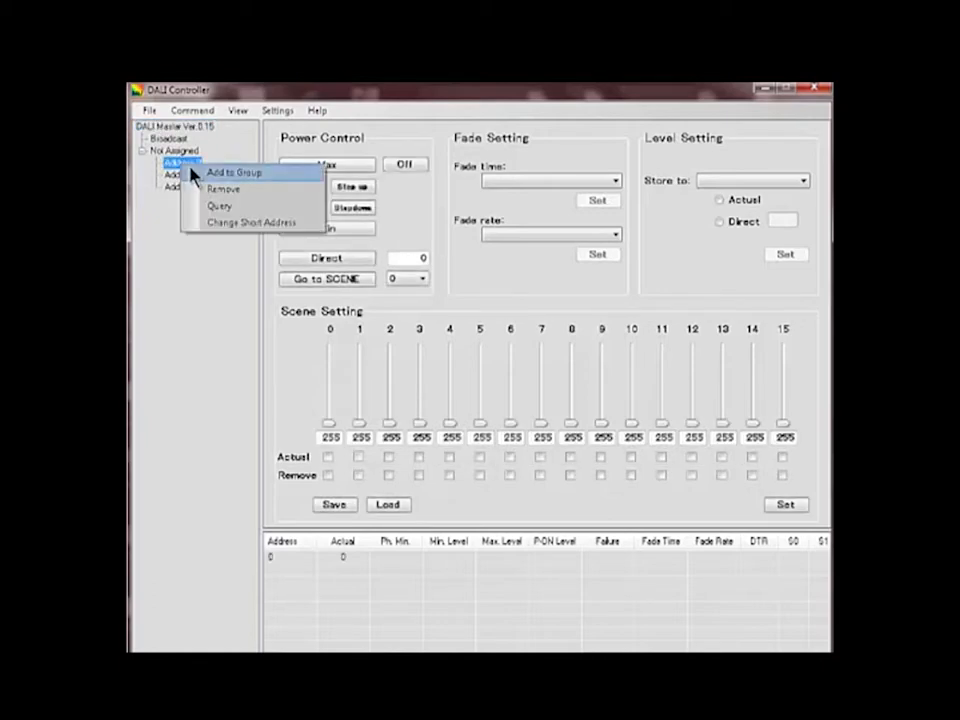
left_click(192, 175)
left_click(497, 383)
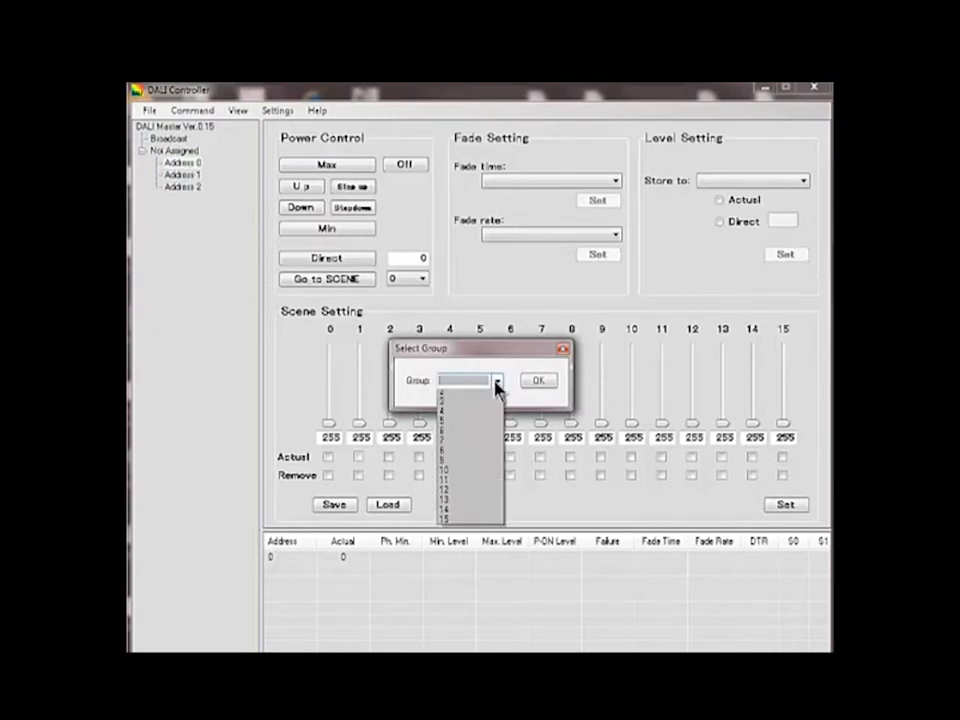
left_click(445, 397)
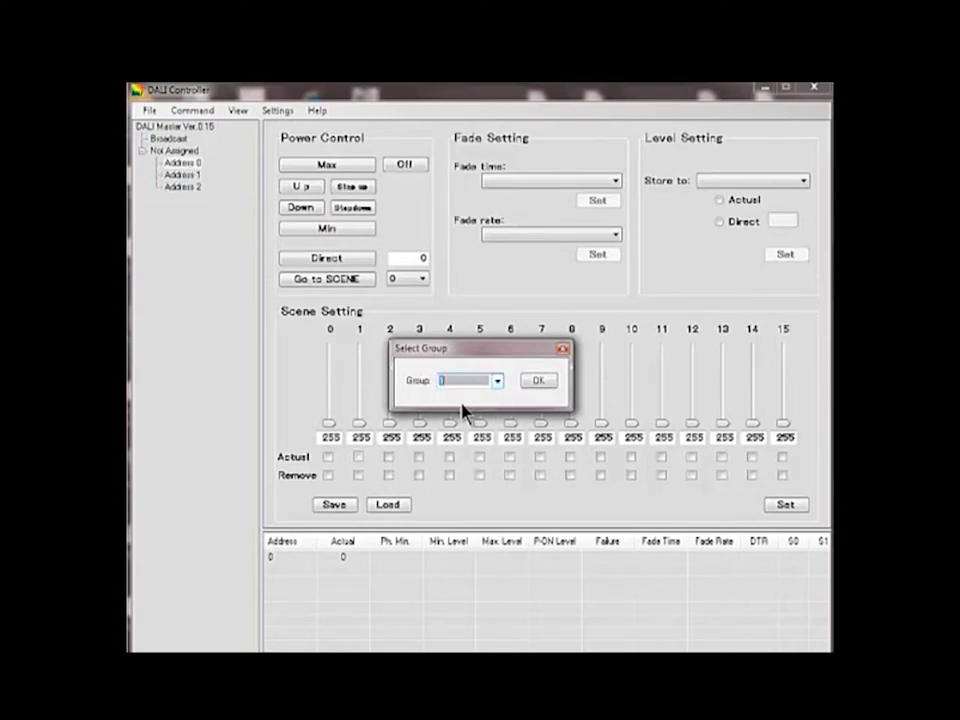
left_click(538, 381)
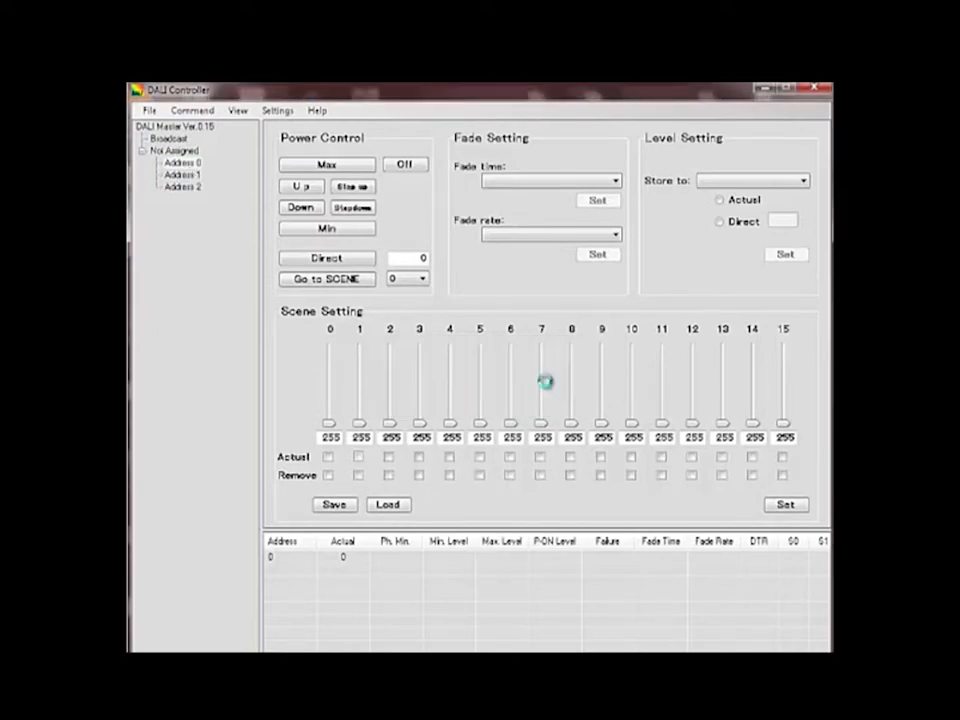
Remove Address 0 from Group 1 and expand the list of unassigned devices
left_click(172, 165)
right_click(174, 166)
left_click(189, 190)
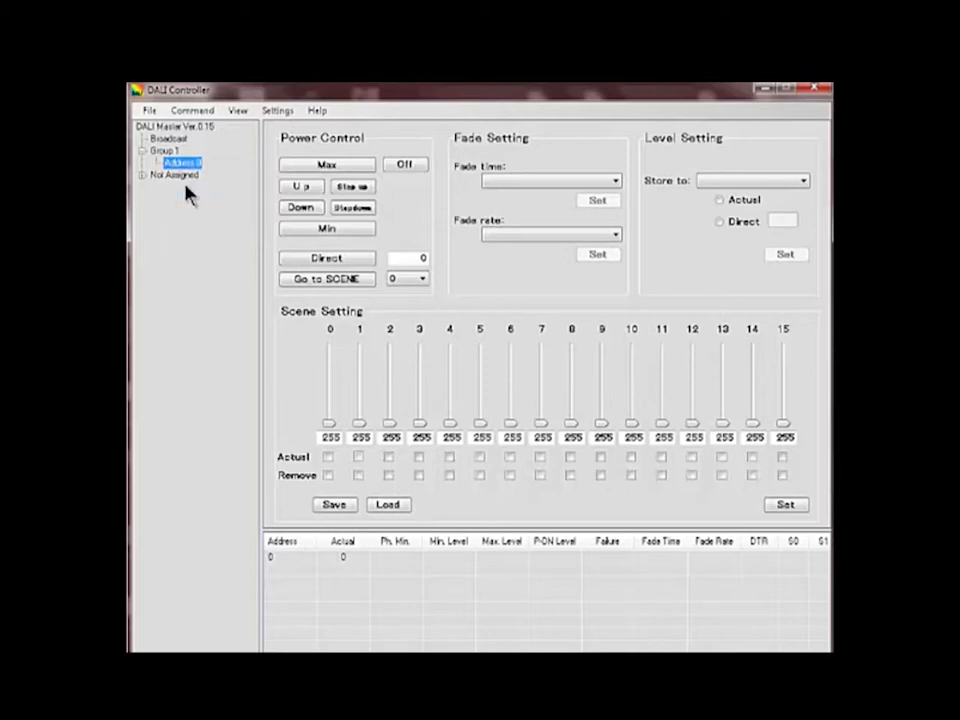
left_click(144, 152)
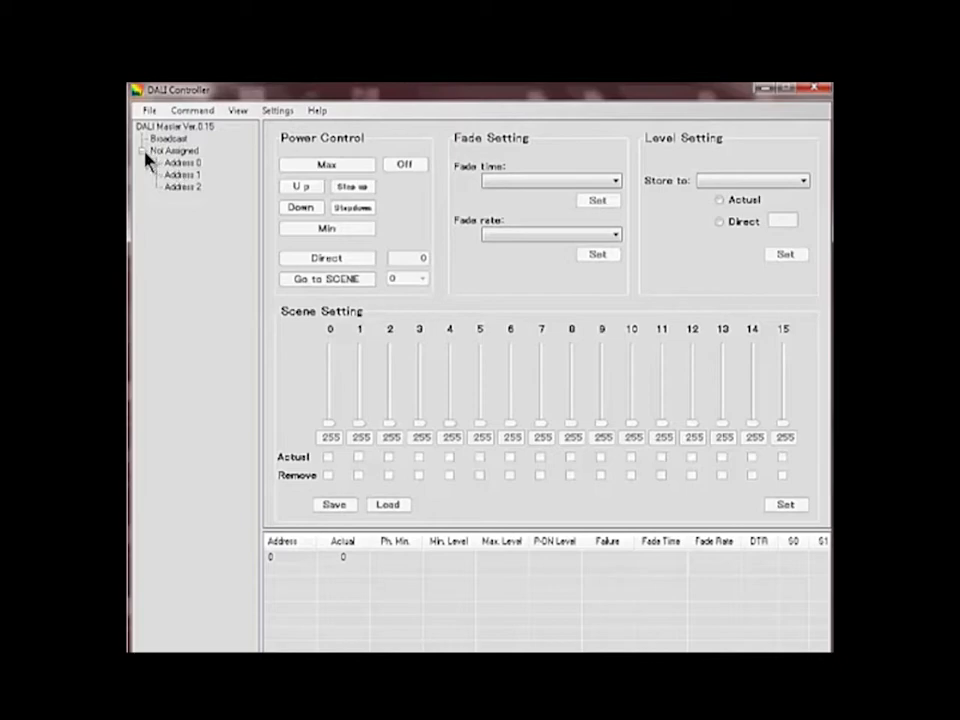
Choose fade rate 1 (358 steps/sec) and fade time 3 (1.4 sec) for Address 2, dismissing the Windows color scheme prompt
left_click(167, 140)
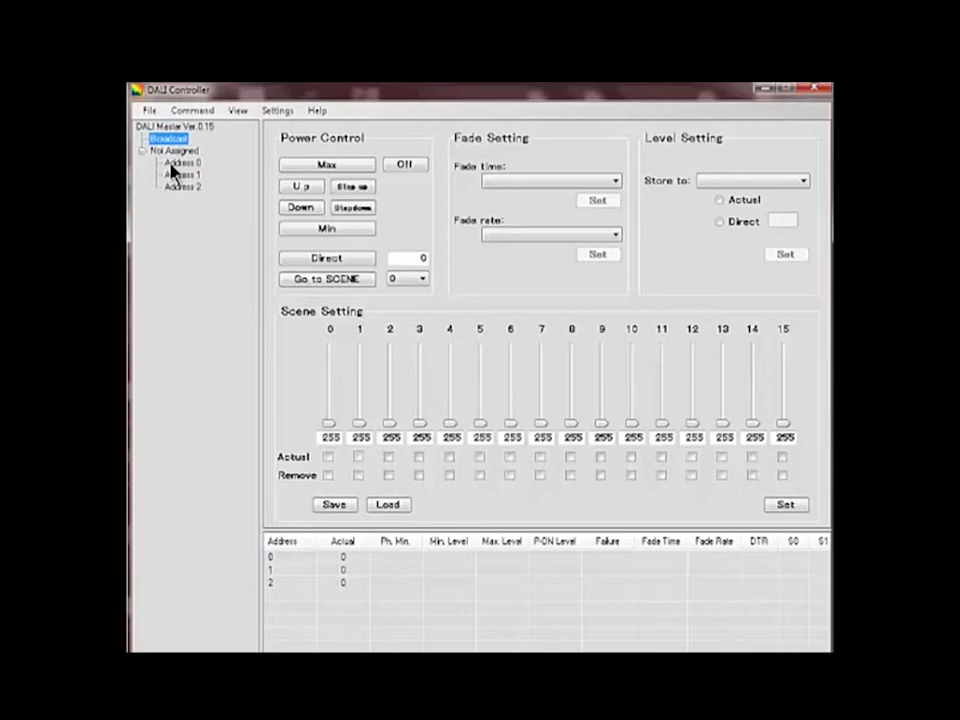
left_click(174, 163)
left_click(482, 233)
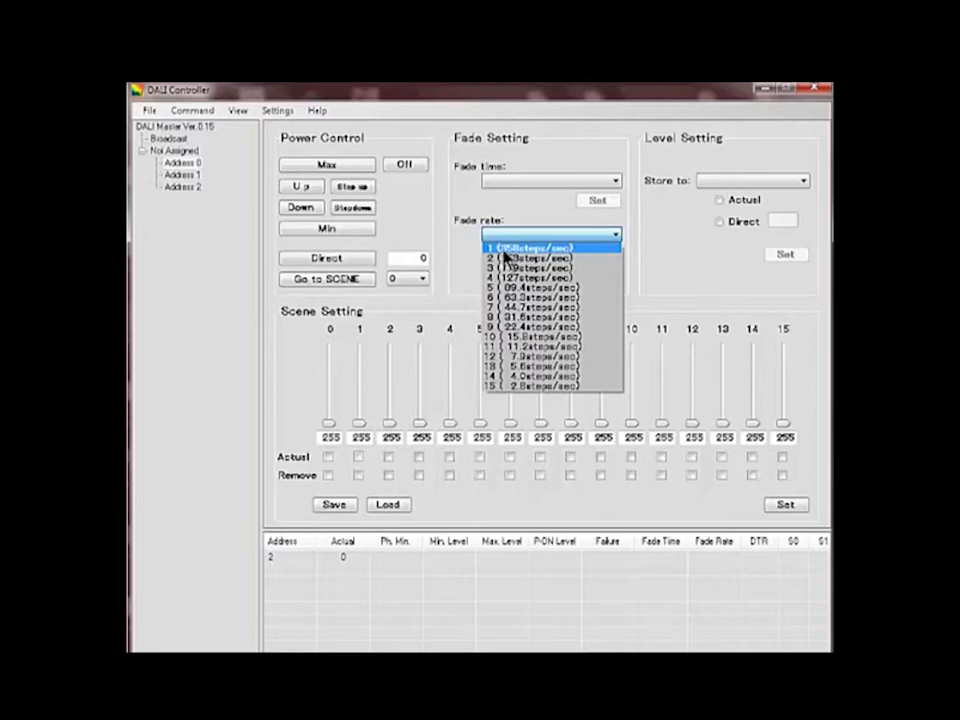
left_click(505, 249)
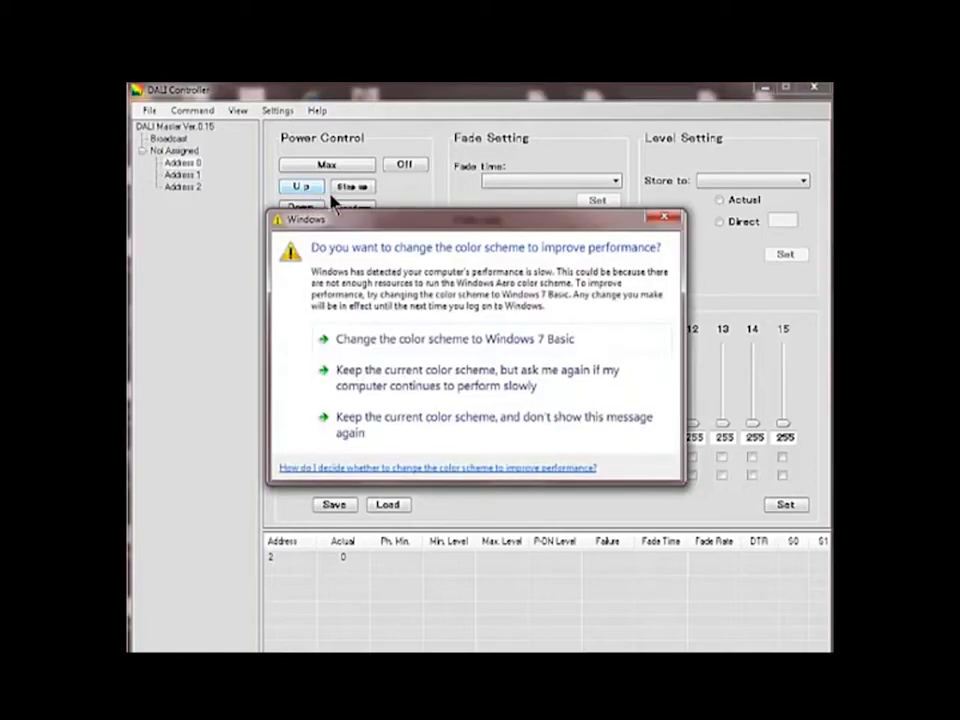
left_click(668, 221)
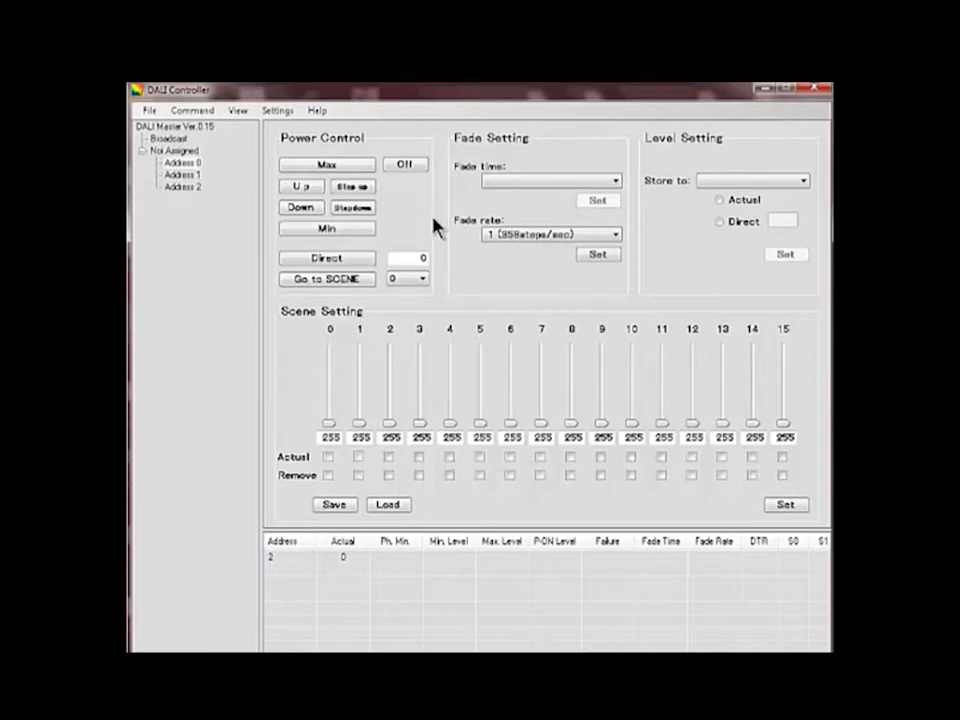
left_click(533, 187)
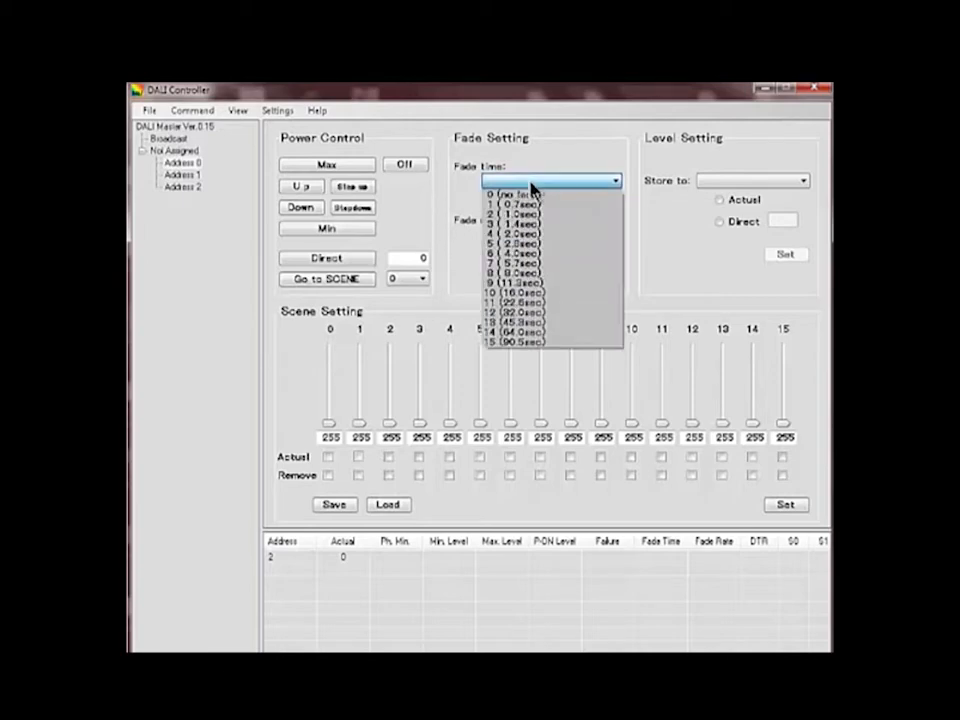
left_click(500, 228)
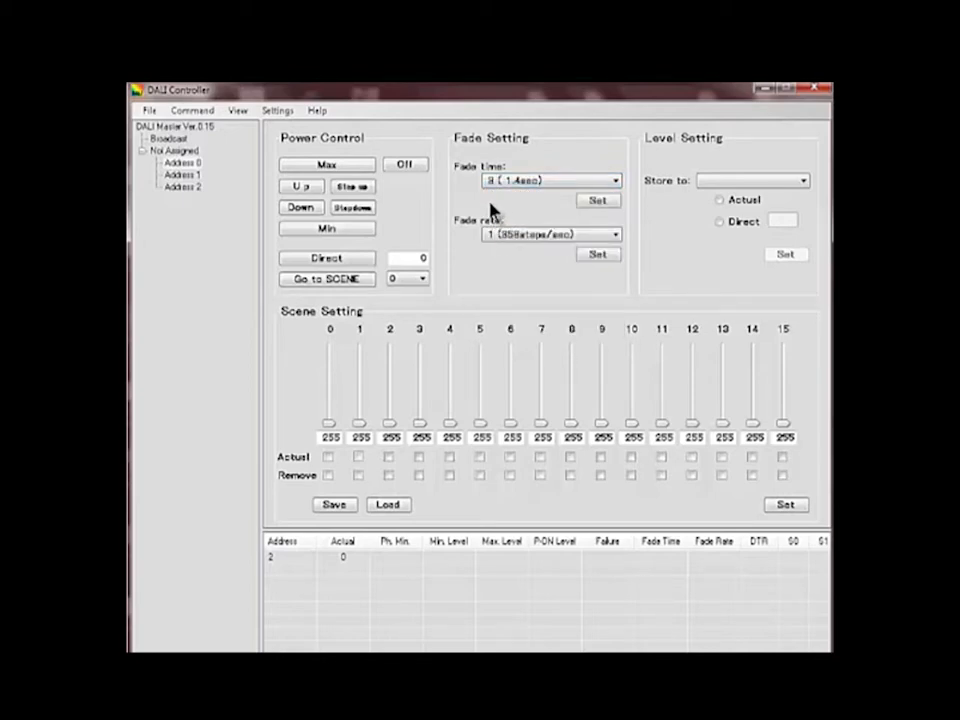
Step down the power of Address 2, send it a direct power level of 254, and switch it off
left_click(345, 210)
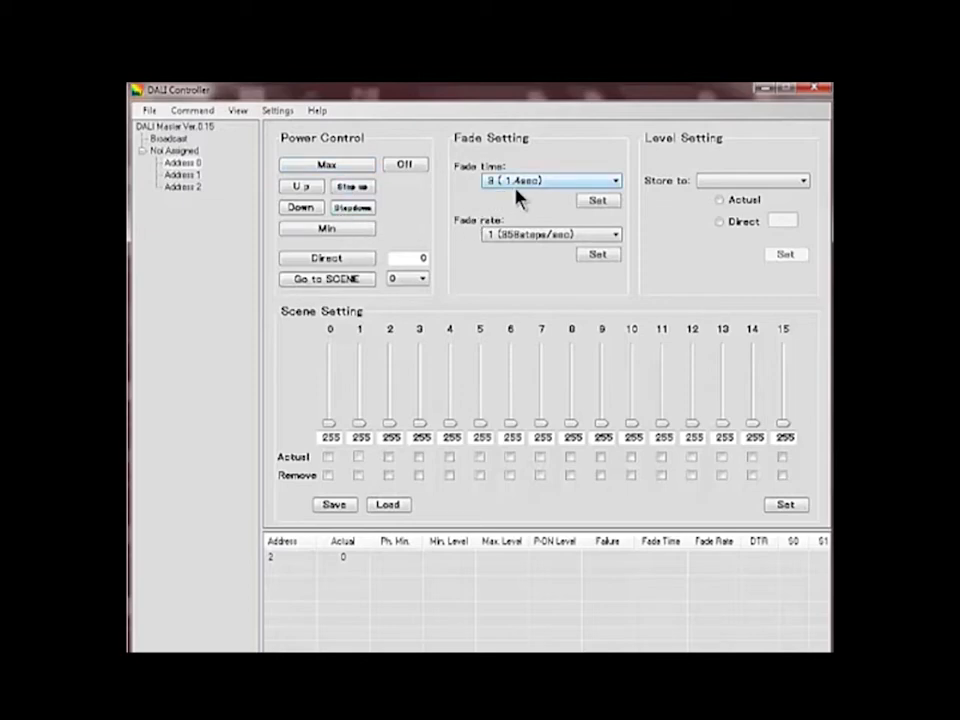
double_click(408, 257)
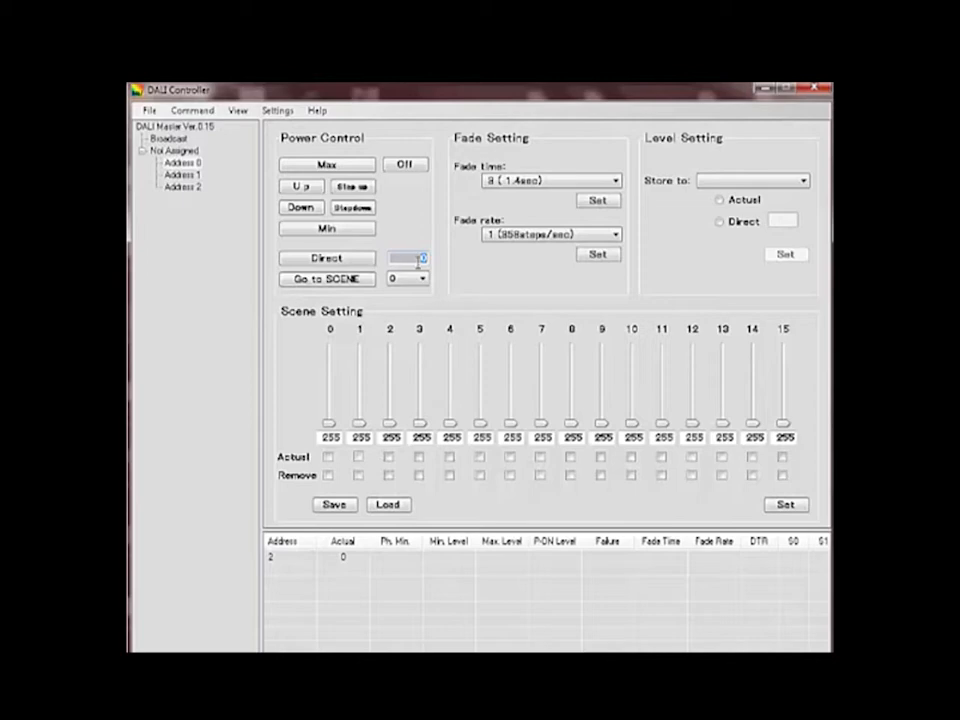
type("254")
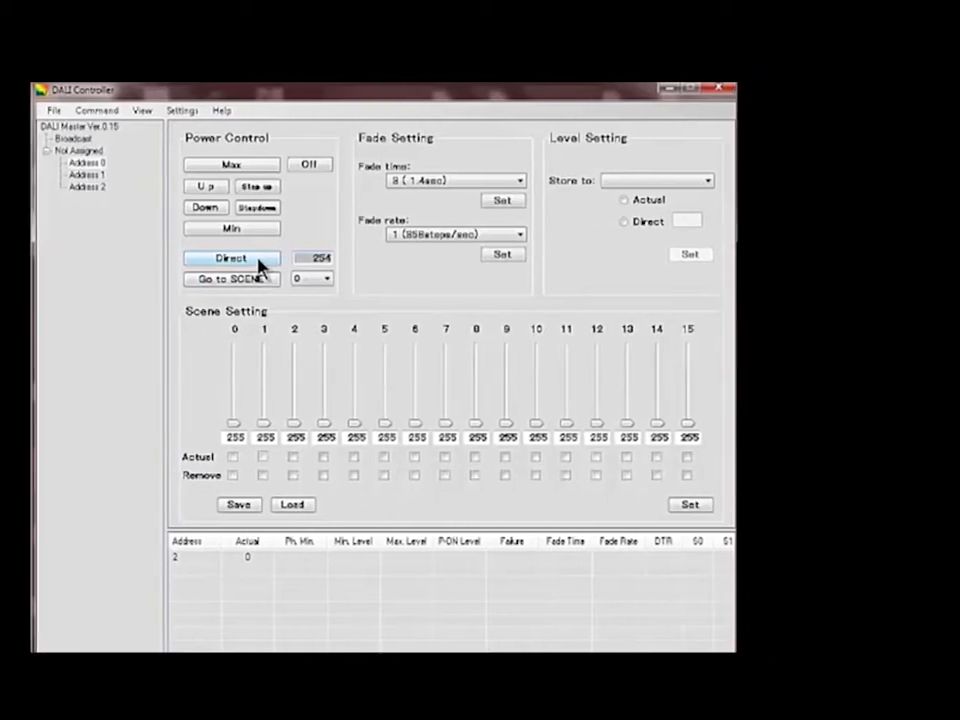
left_click(259, 264)
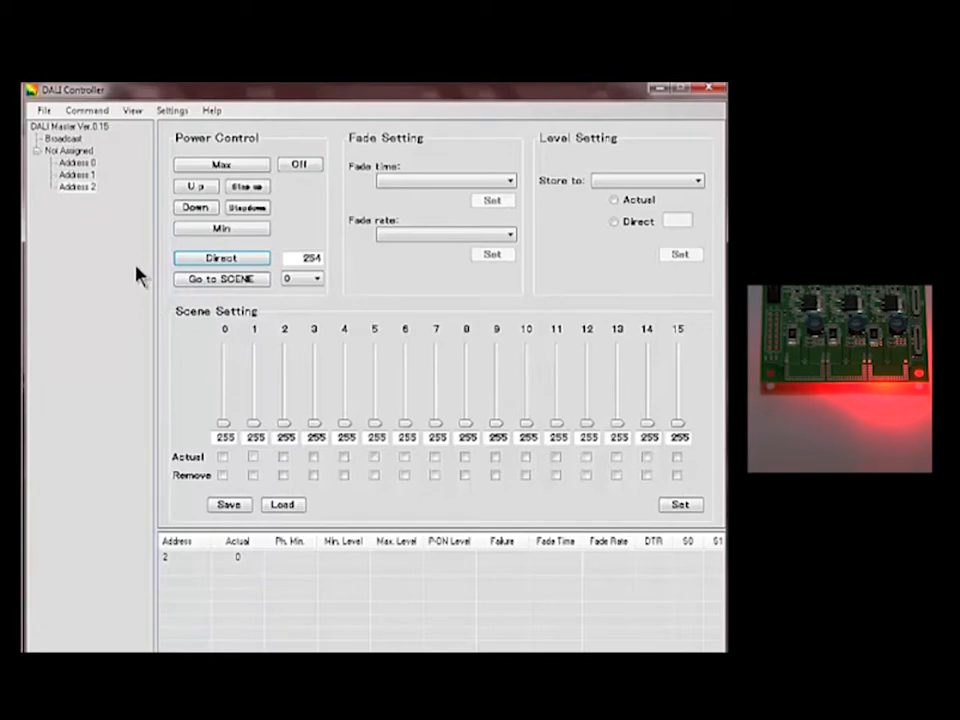
left_click(314, 166)
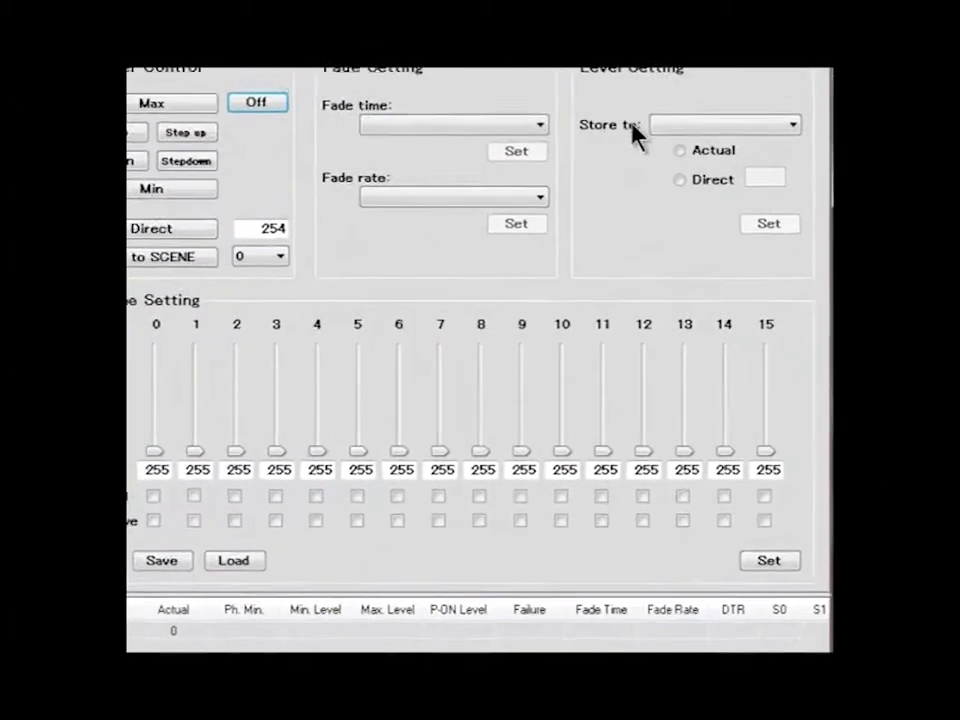
Choose Minimum level as the level to store, with Direct as its value source, and activate the direct value for entry
left_click(737, 88)
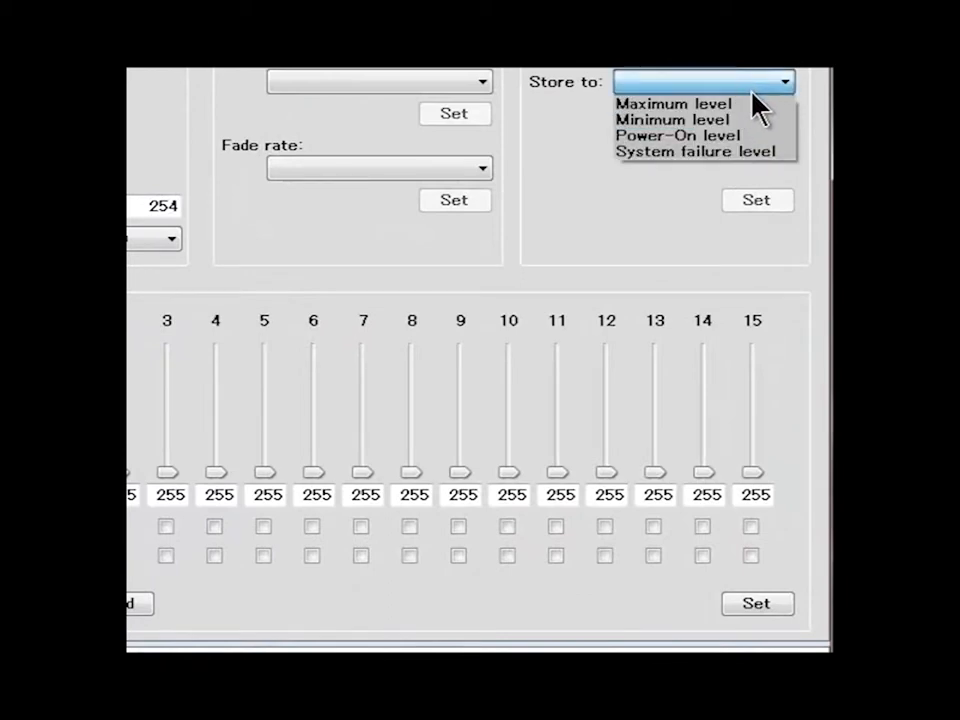
left_click(752, 102)
left_click(748, 84)
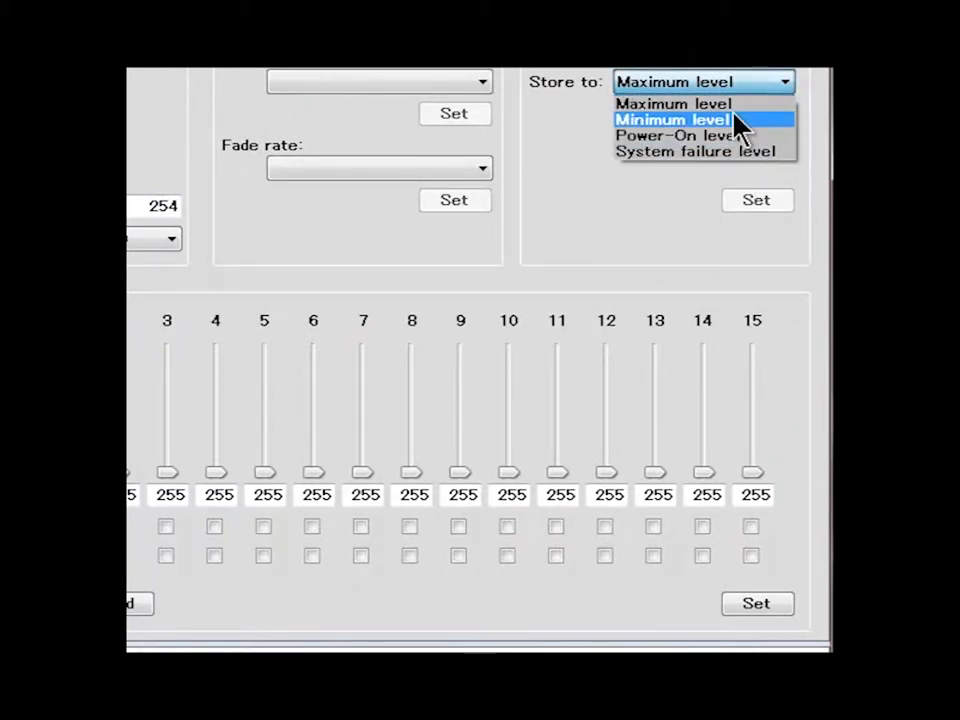
left_click(738, 120)
left_click(651, 148)
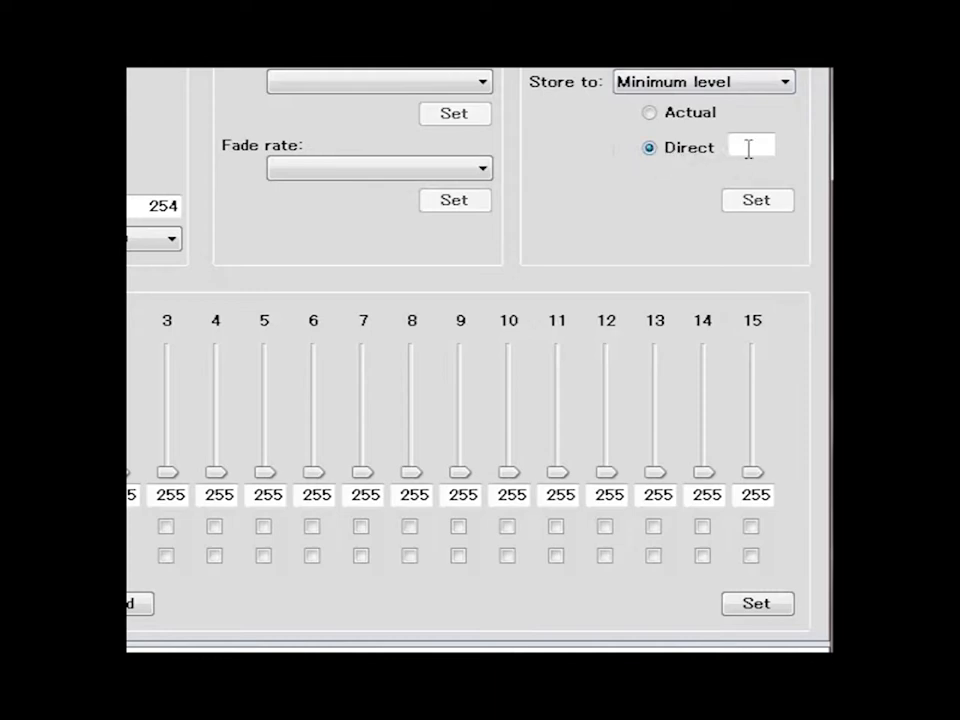
left_click(751, 148)
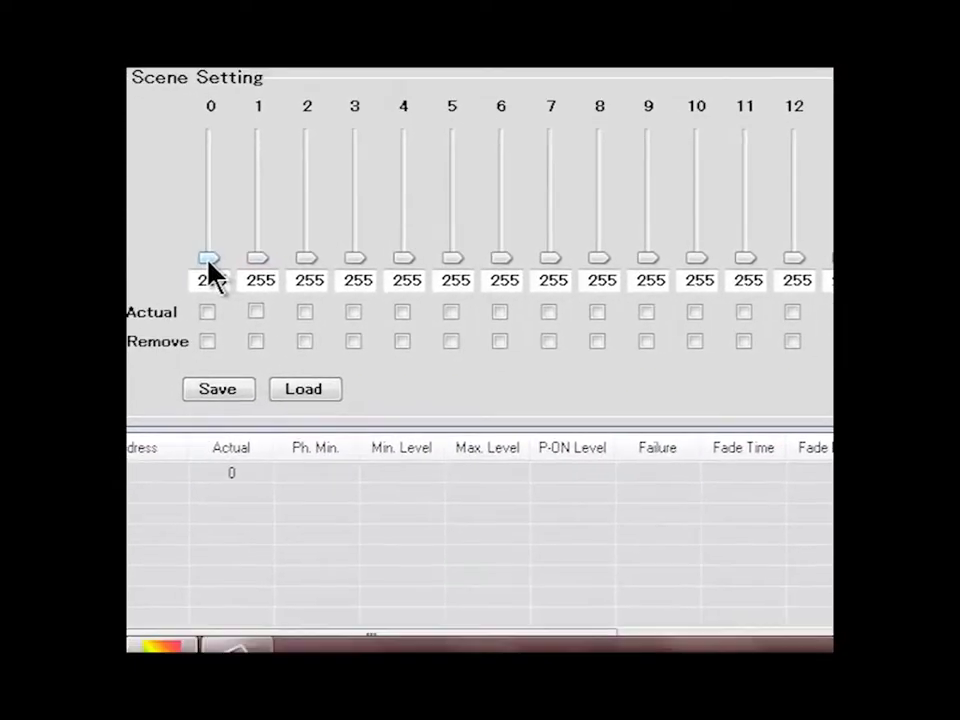
Raise the scene 0 level and bring it back down to 0
left_click_drag(208, 258, 210, 212)
left_click_drag(206, 210, 210, 261)
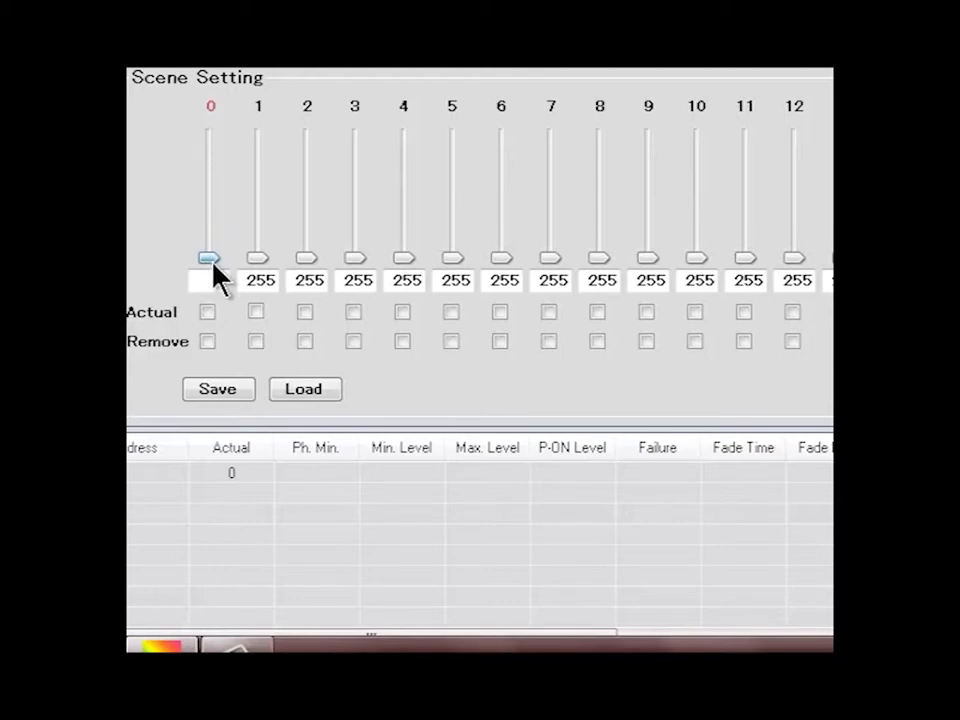
Try out saving the scene settings, and open the CSV file selection for loading scenes and cancel it
left_click(213, 389)
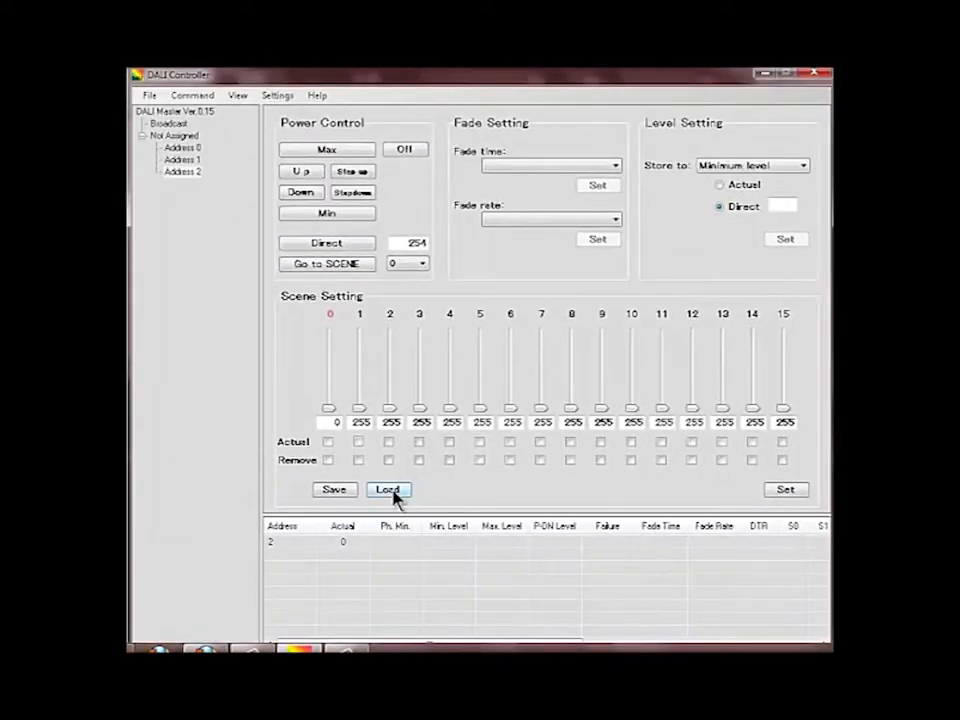
left_click(393, 493)
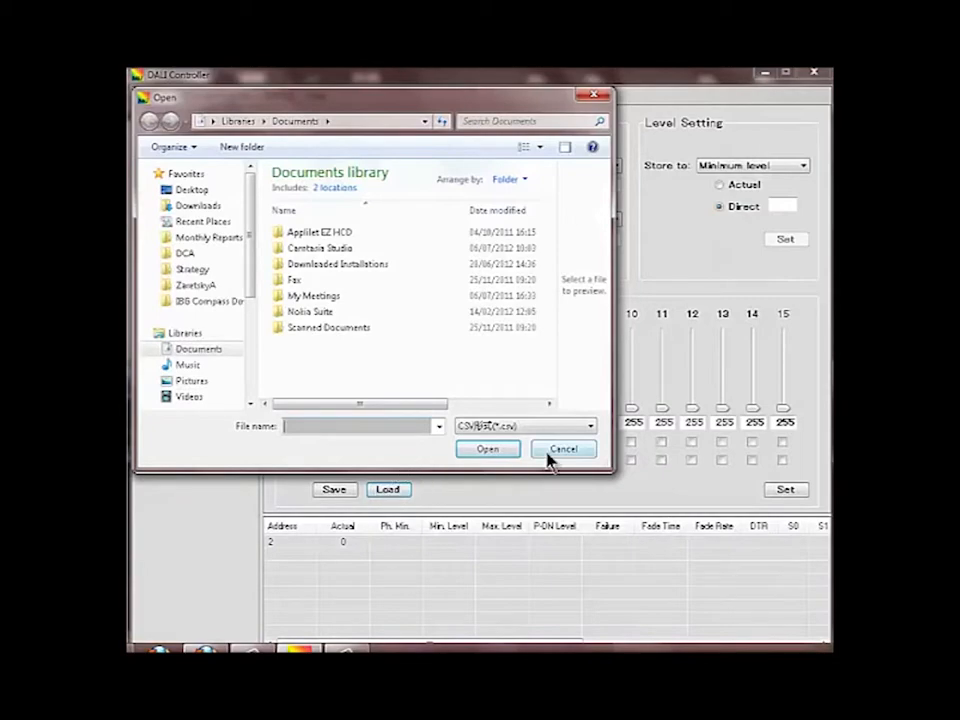
left_click(560, 450)
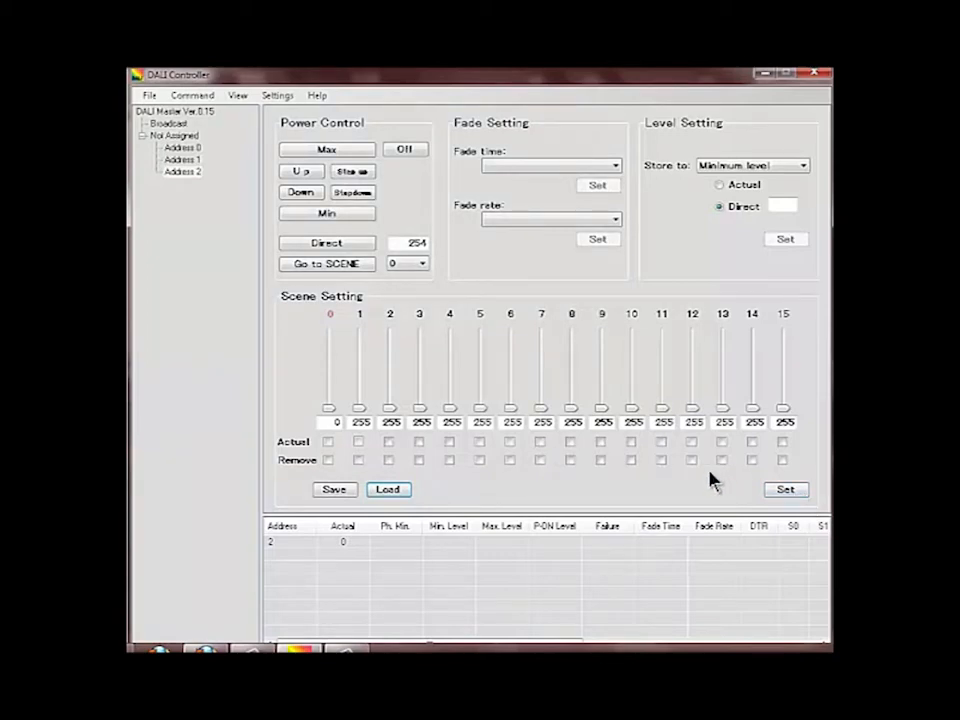
Query the stored parameters of Address 2 from its row in the device table
left_click(476, 545)
right_click(471, 546)
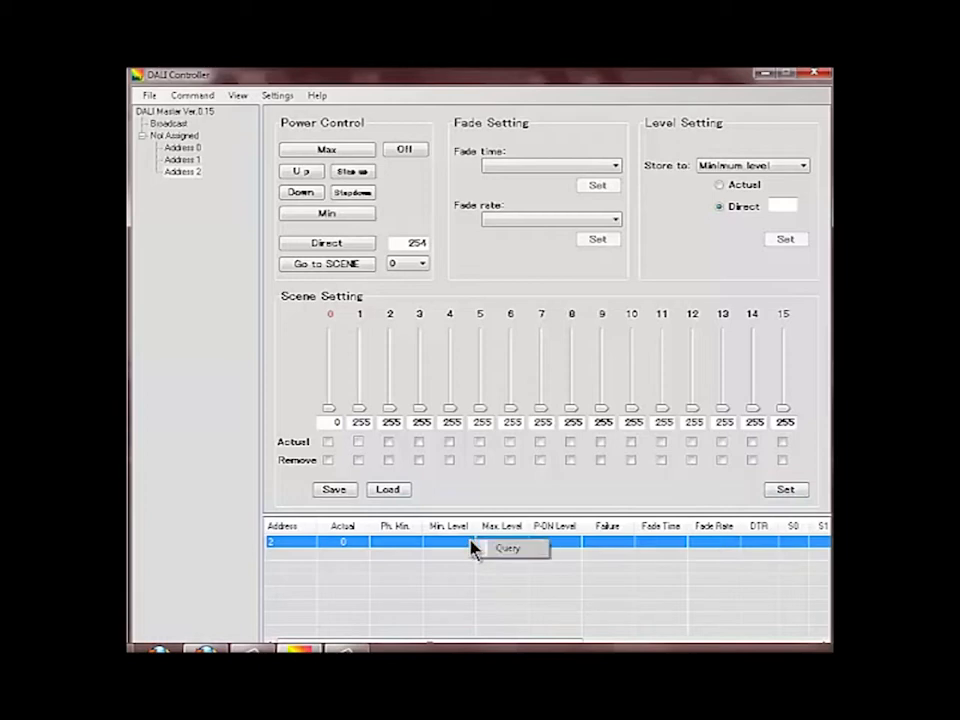
left_click(499, 552)
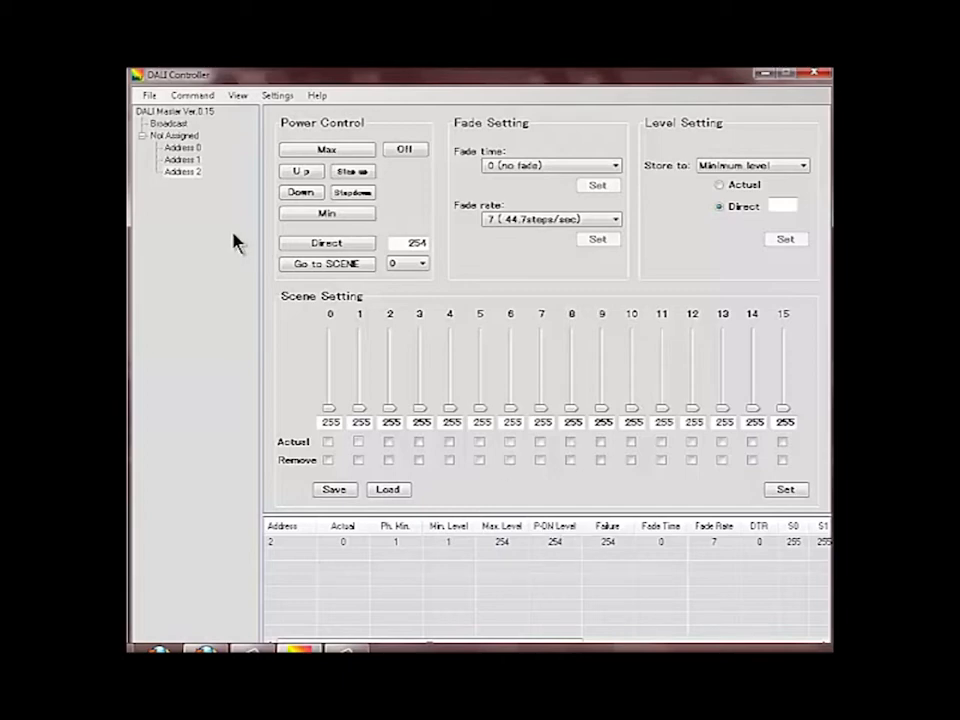
Choose 3 (1.4sec) as the fade time for Address 2 and apply it
left_click(332, 152)
left_click(575, 168)
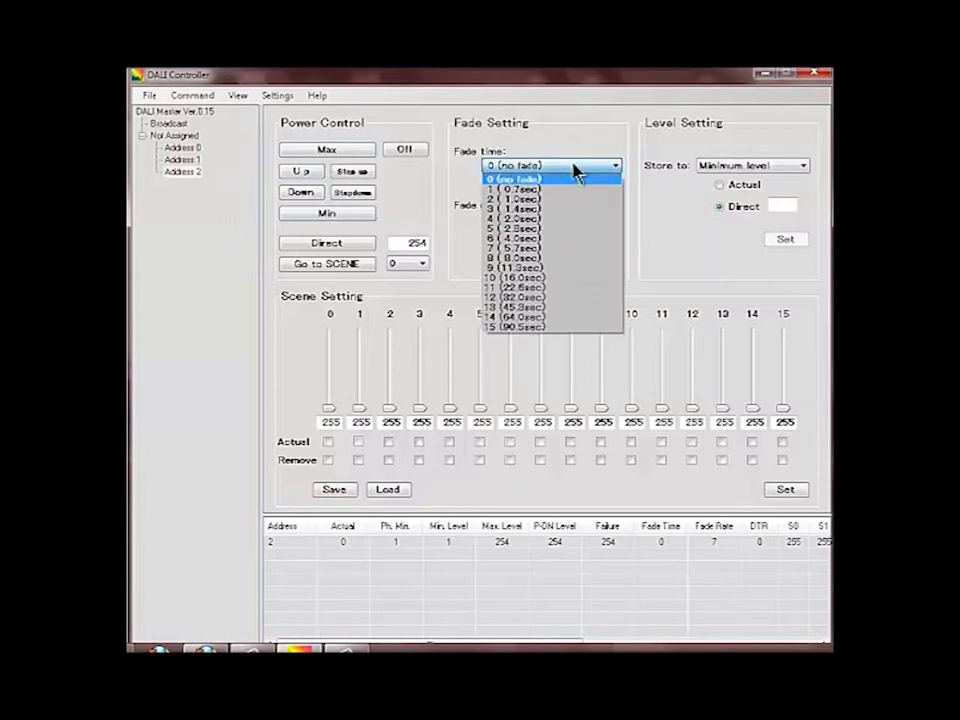
left_click(540, 210)
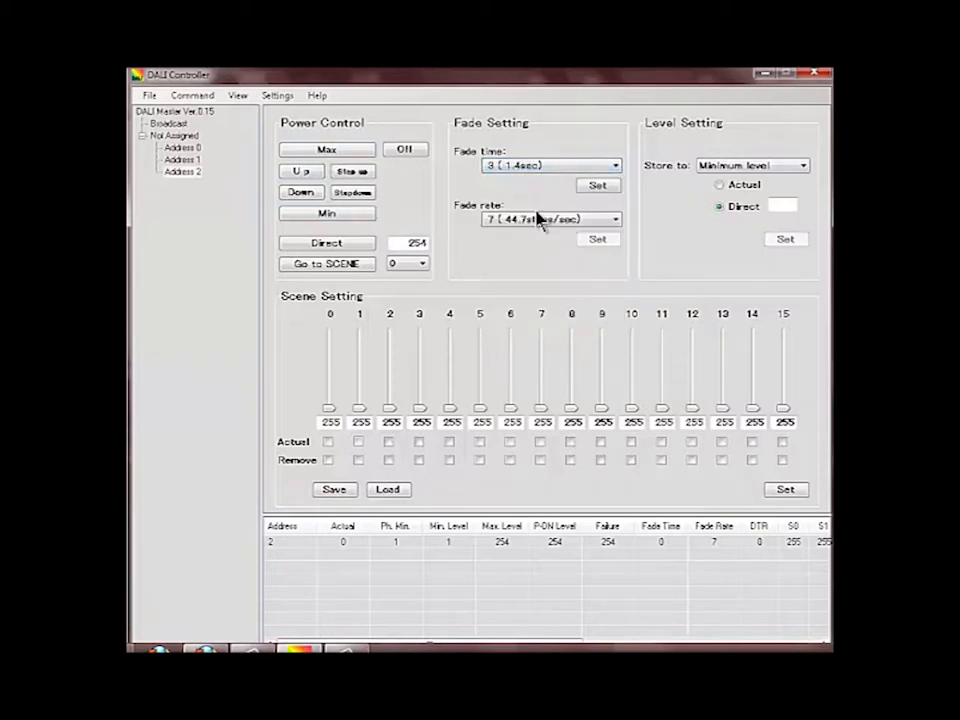
left_click(596, 188)
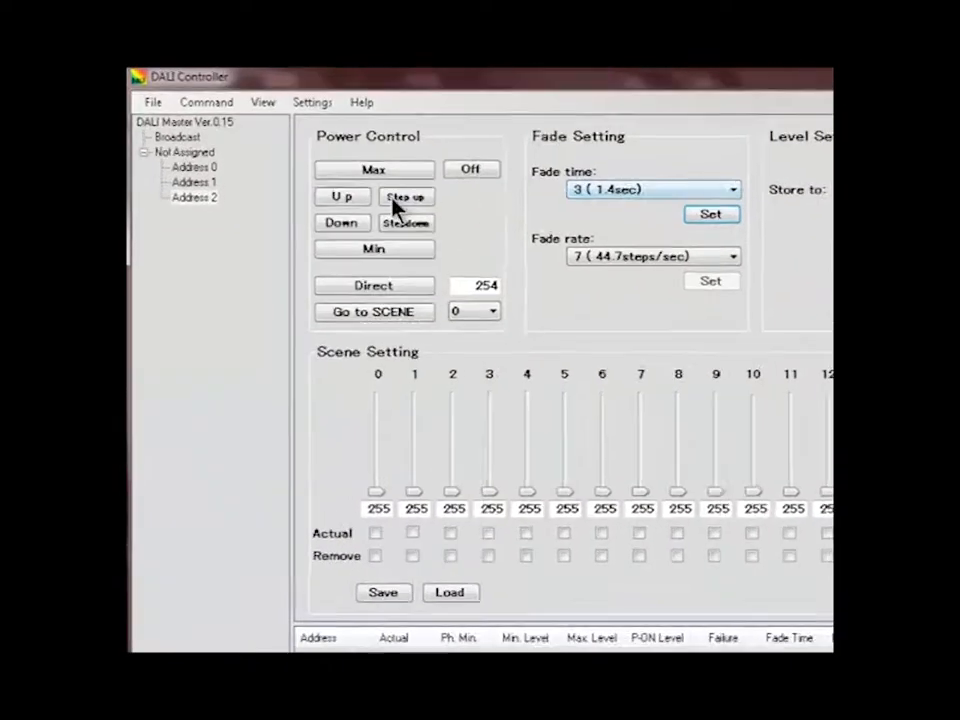
Reselect Address 2, drive it to direct level 254, and switch it off
left_click(189, 171)
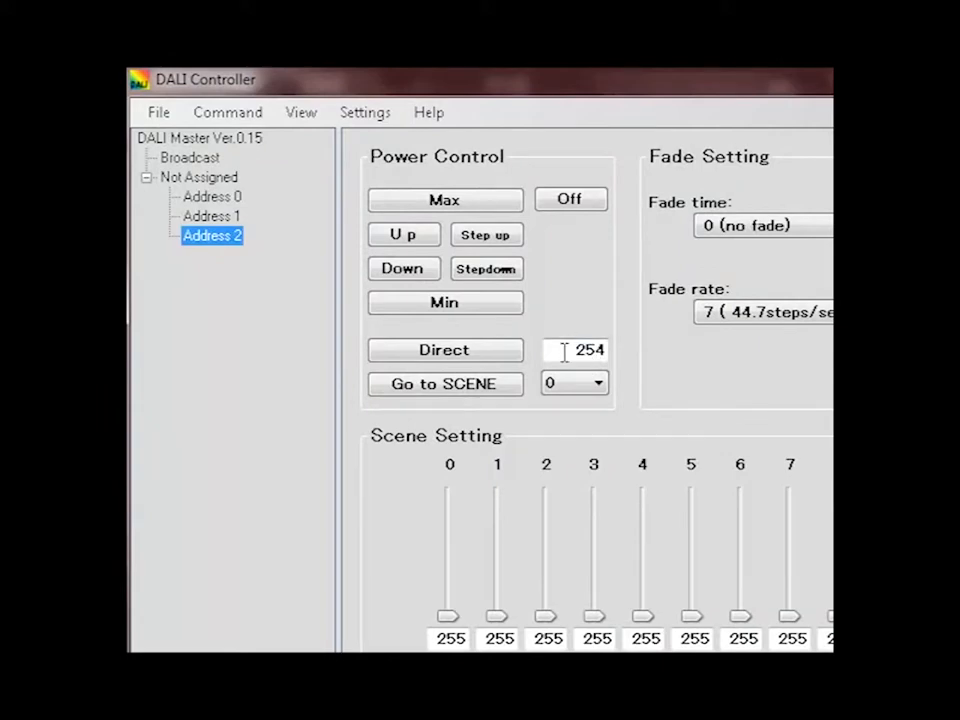
double_click(604, 350)
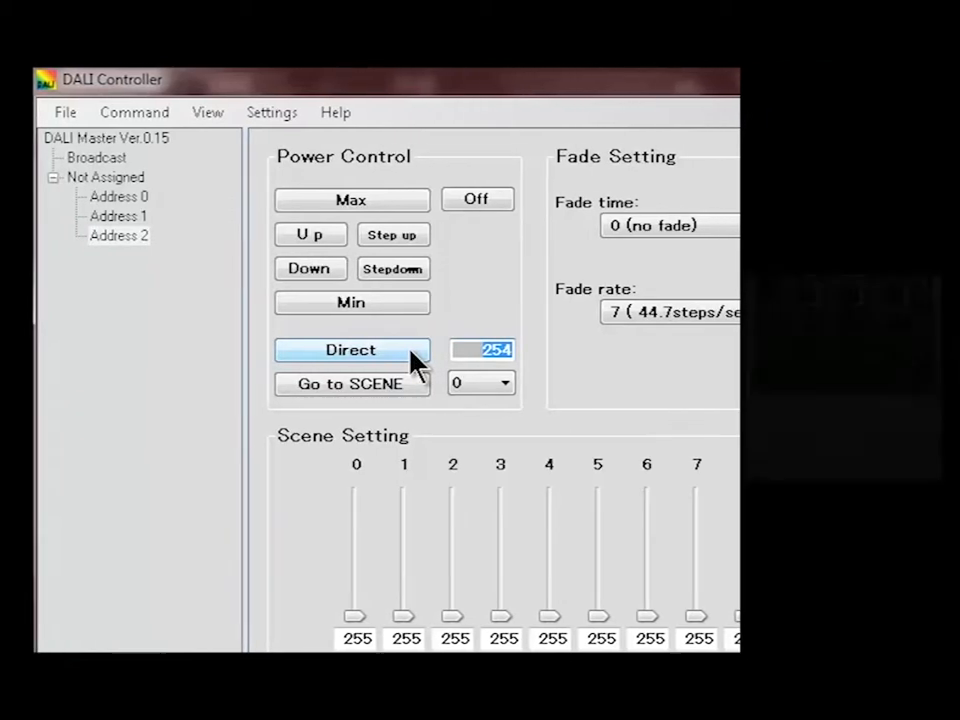
left_click(406, 350)
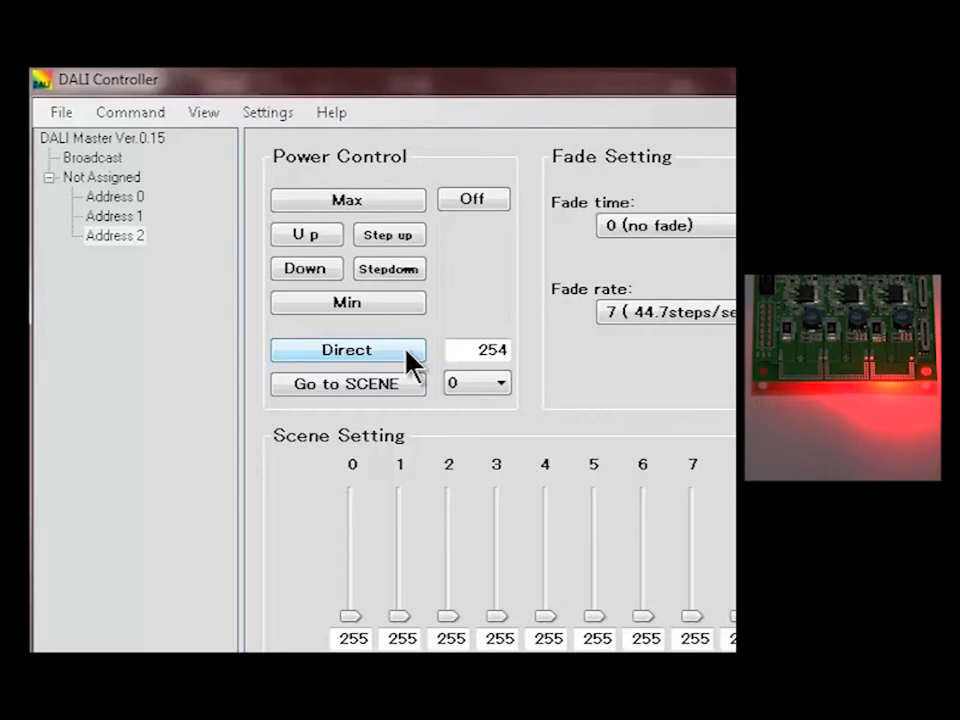
left_click(462, 204)
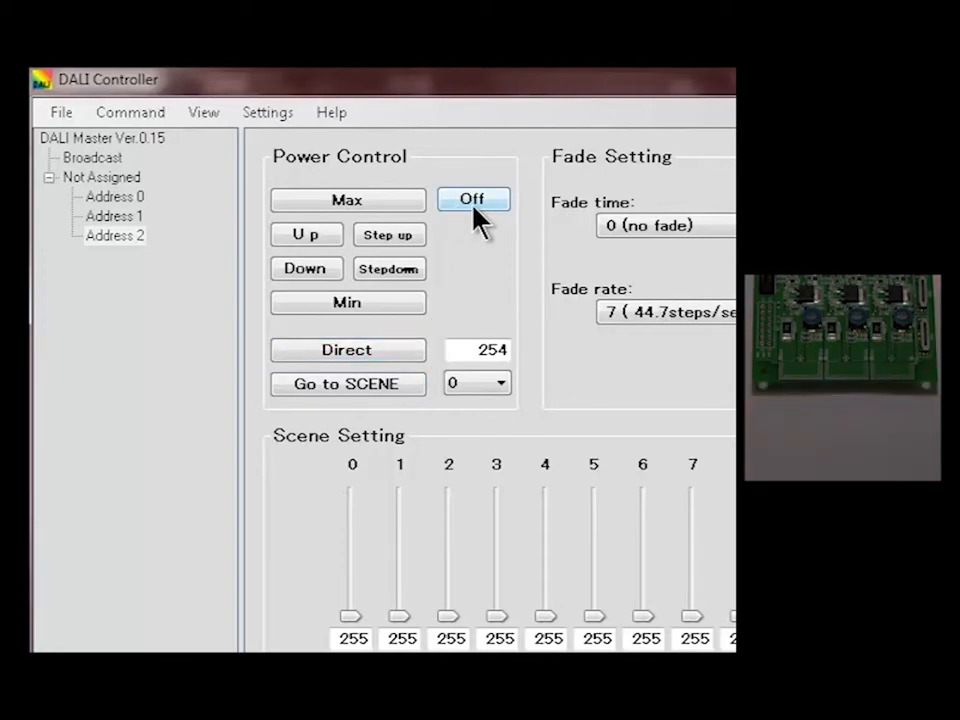
For Broadcast, apply a fade time of 2 (1.0sec) and test it by sending direct level 254 and switching off
left_click(105, 158)
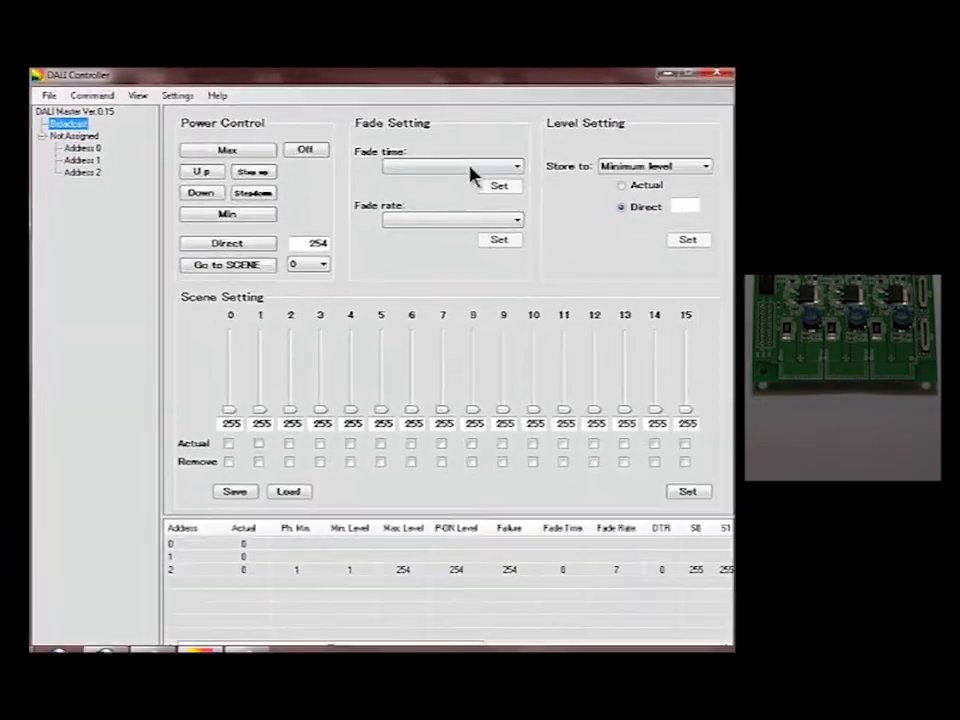
left_click(606, 197)
left_click(440, 211)
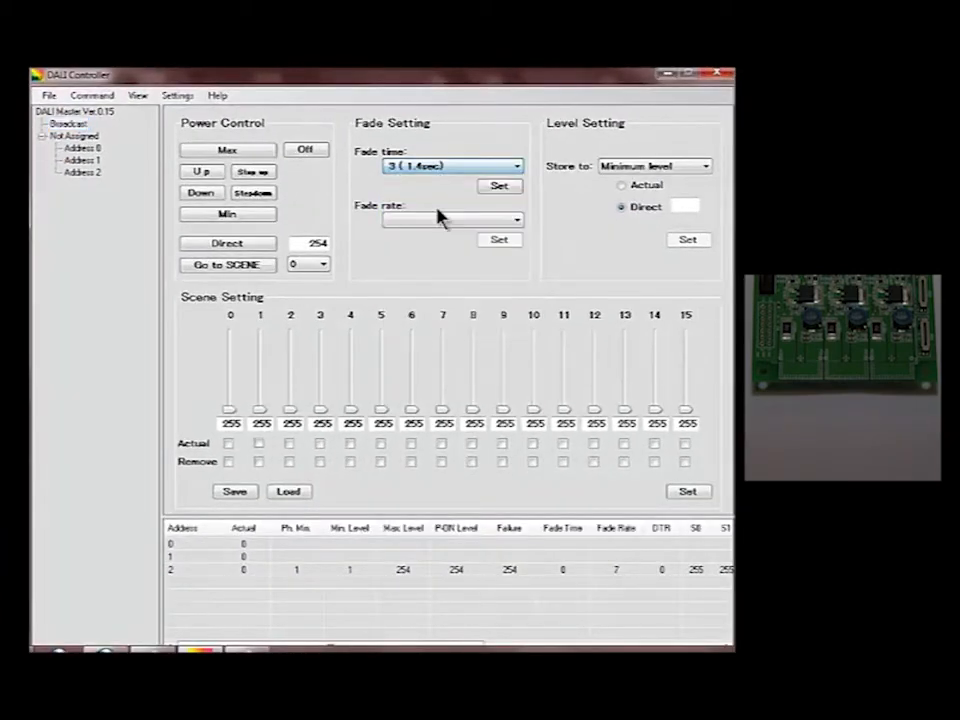
left_click(445, 168)
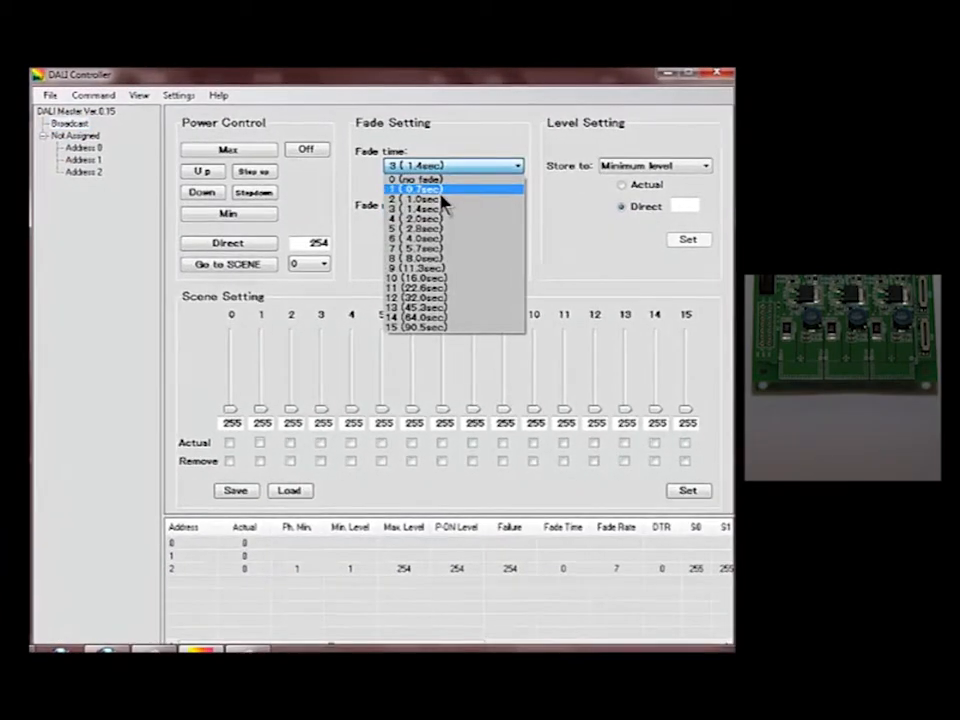
left_click(443, 200)
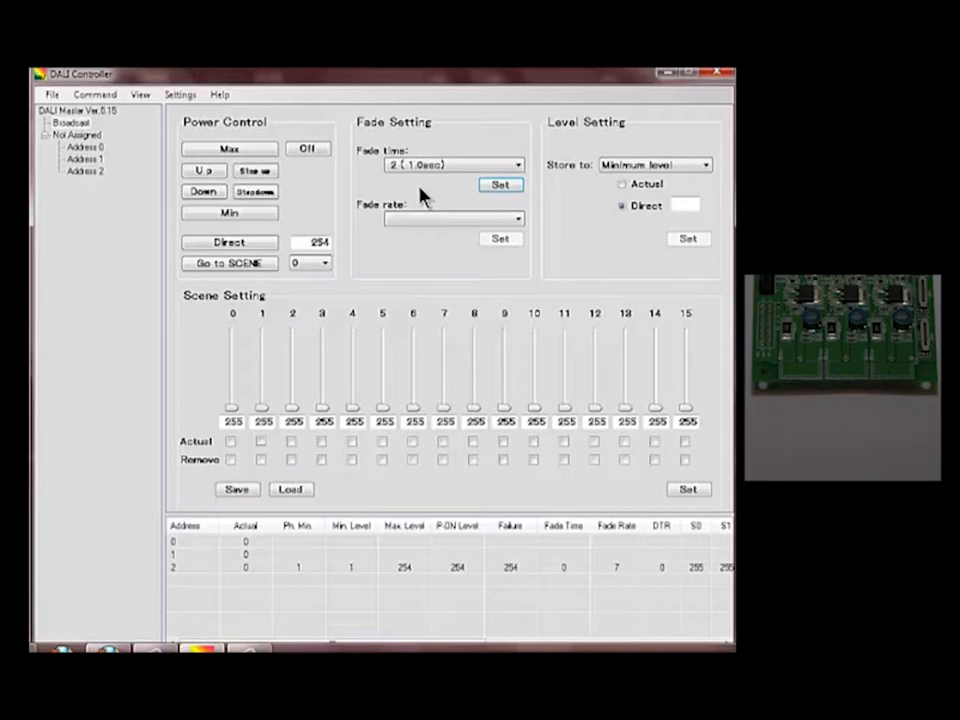
left_click(255, 249)
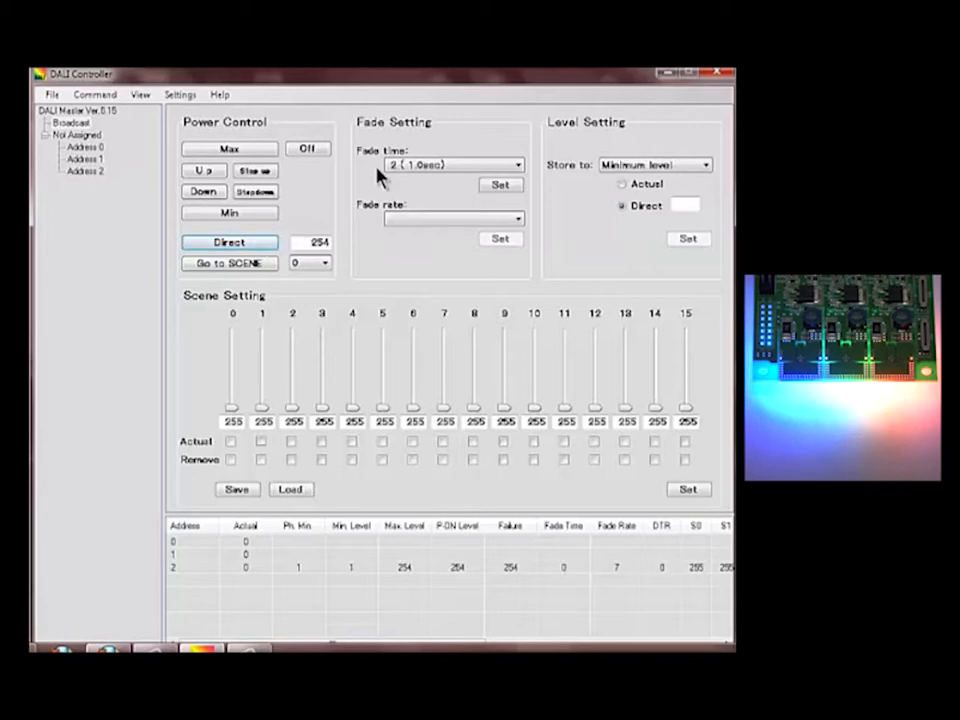
left_click(307, 150)
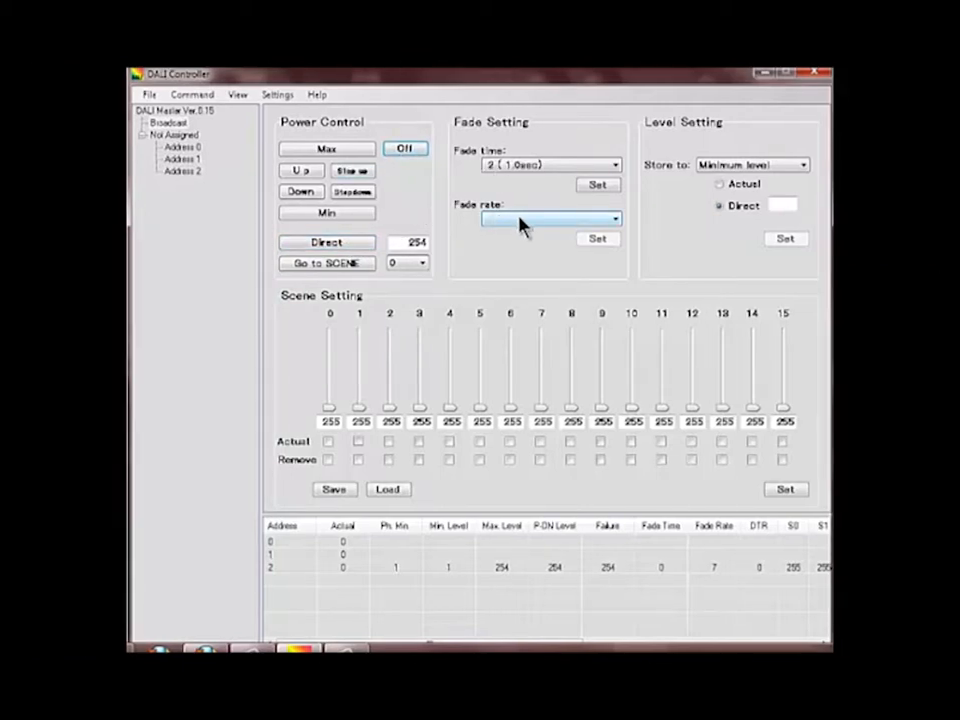
Choose 1 (358steps/sec) as the Broadcast fade rate and apply it
left_click(519, 217)
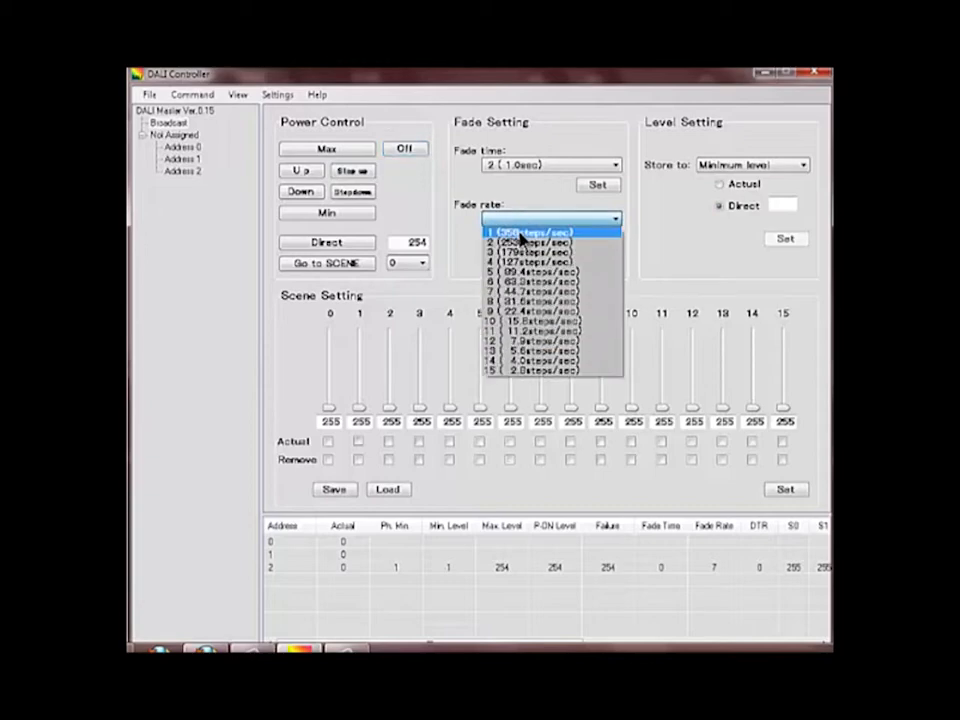
left_click(527, 234)
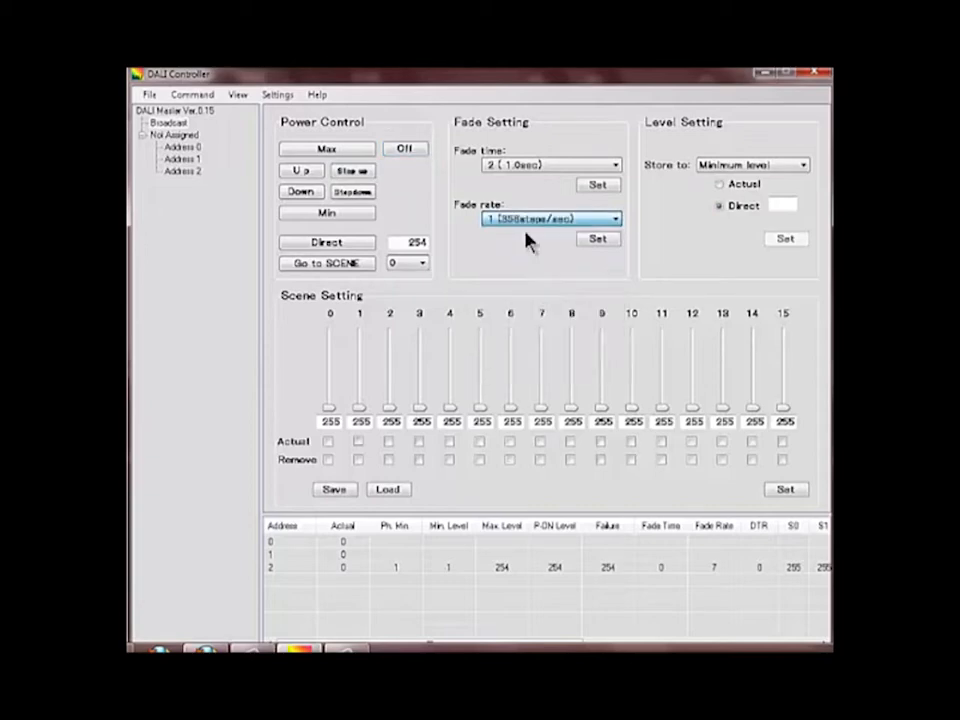
left_click(592, 241)
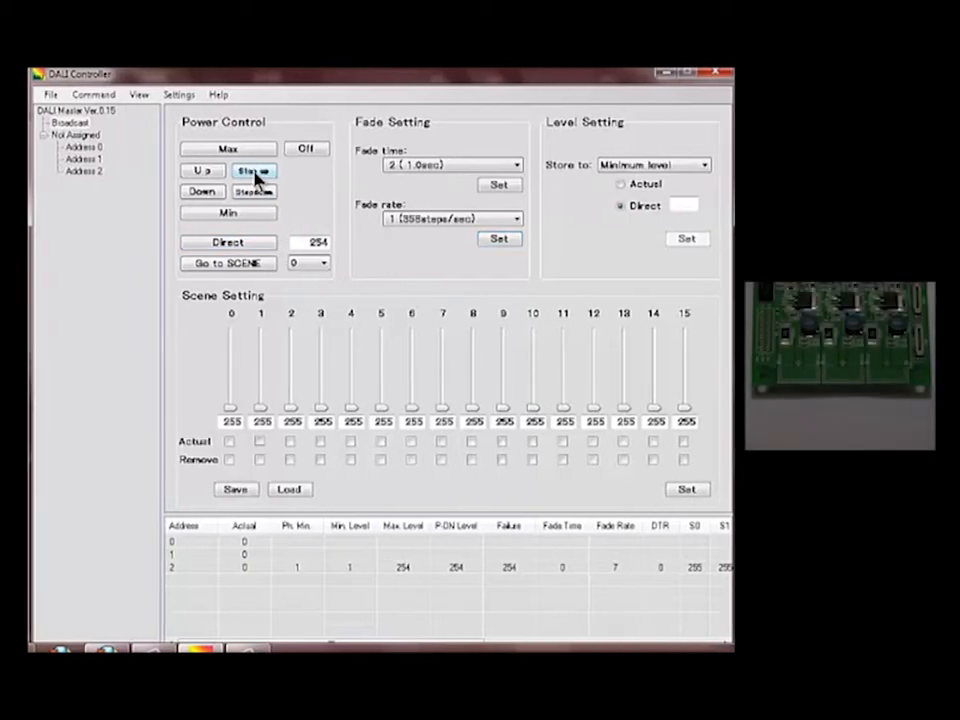
Raise the light level of all broadcast devices with repeated Step up commands
left_click(255, 173)
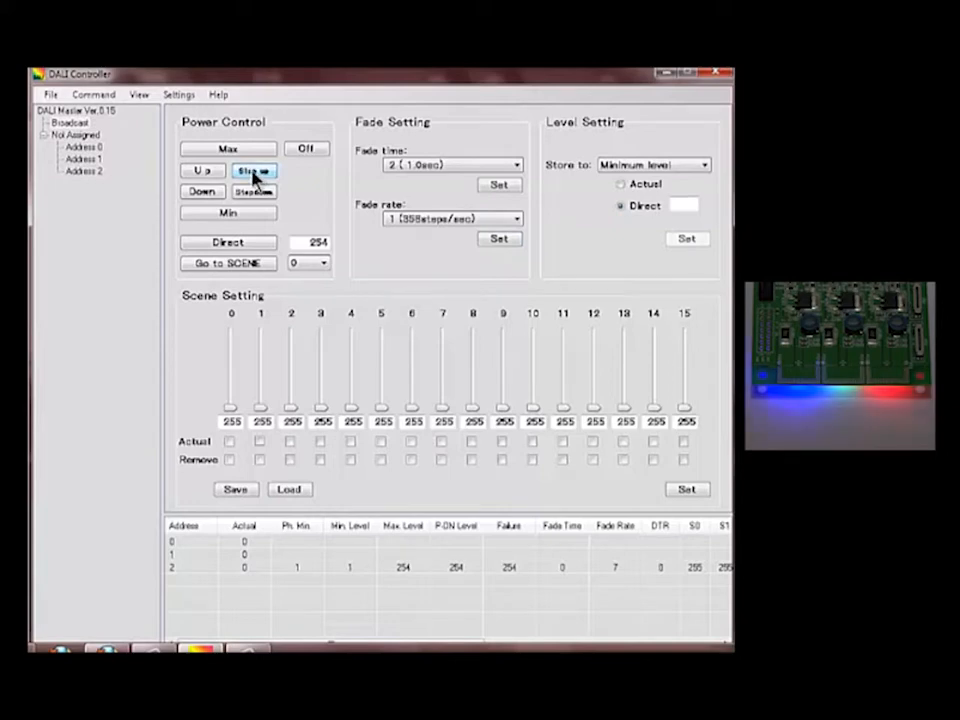
left_click(254, 173)
left_click(255, 173)
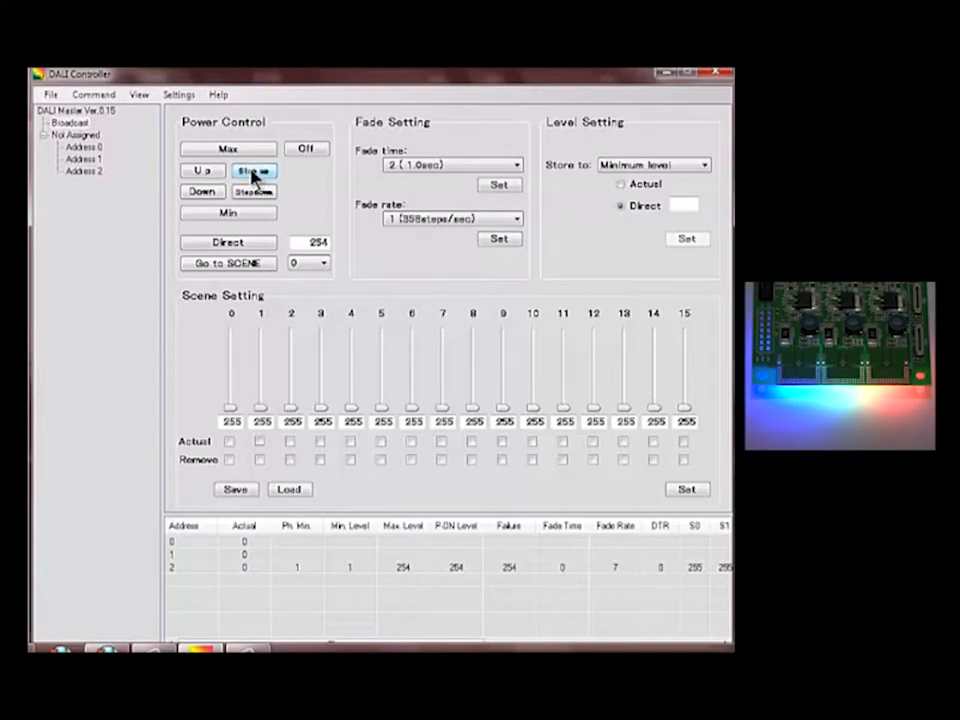
left_click(255, 173)
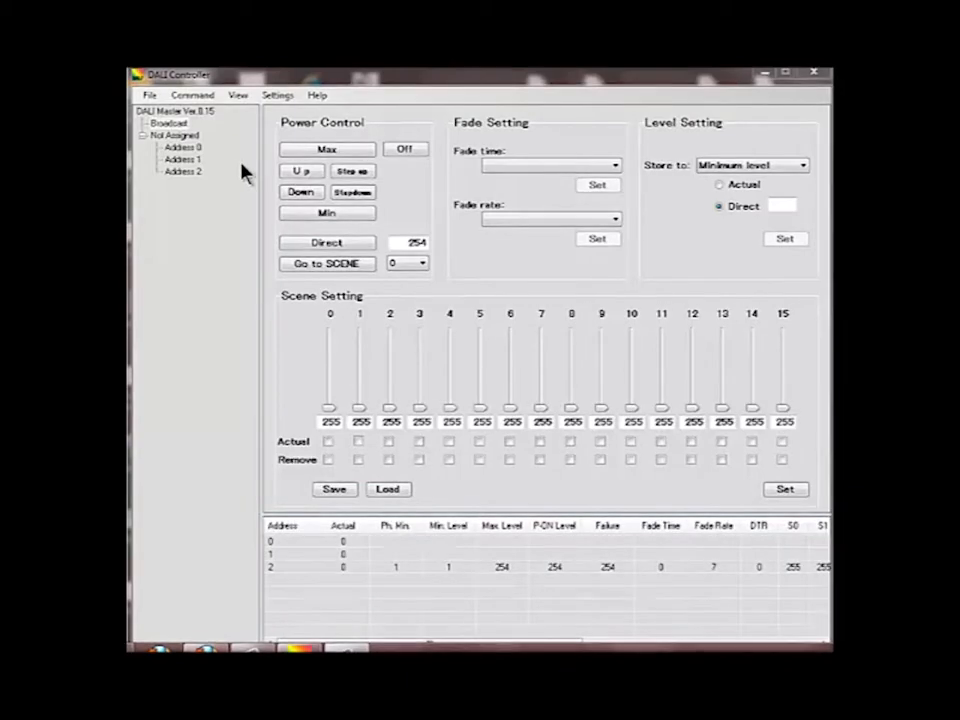
Select Address 0 and query its stored parameters from its row in the device table
left_click(195, 150)
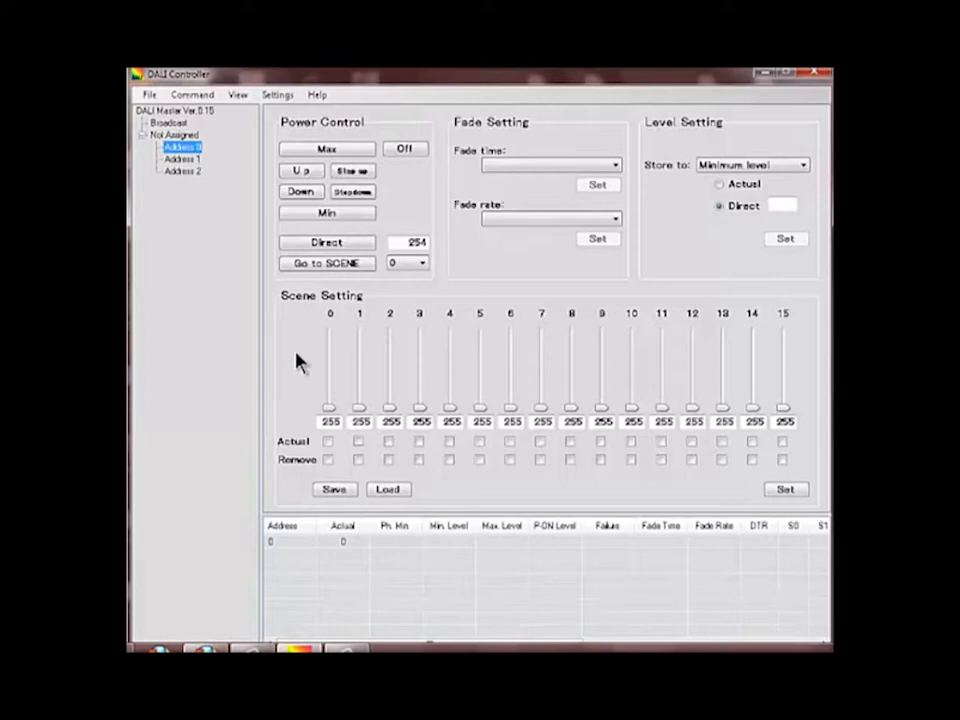
left_click(393, 545)
right_click(394, 546)
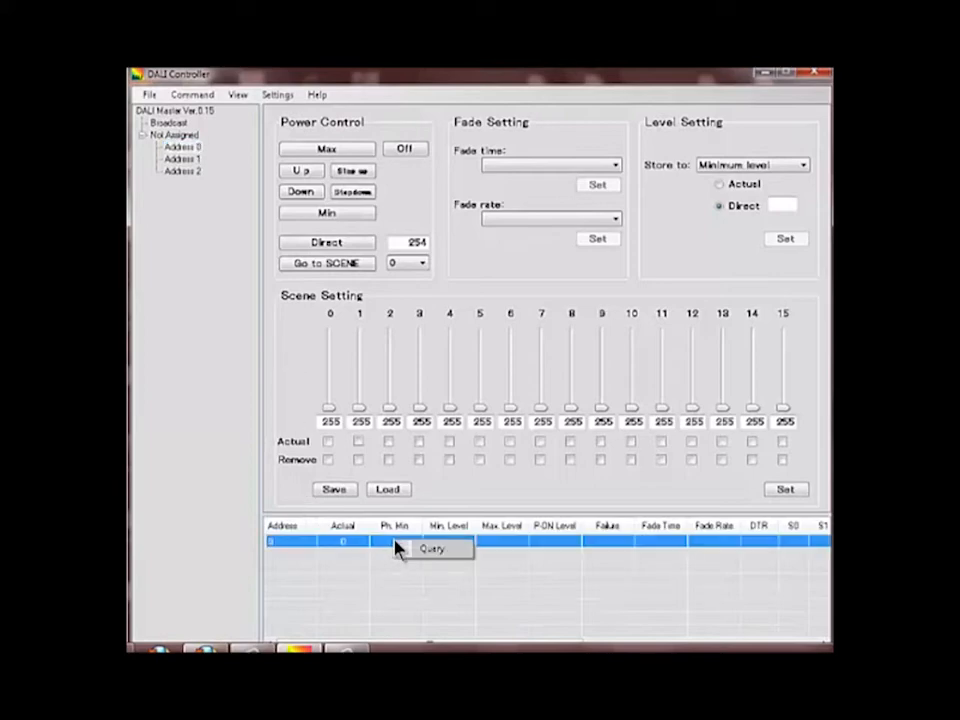
left_click(430, 548)
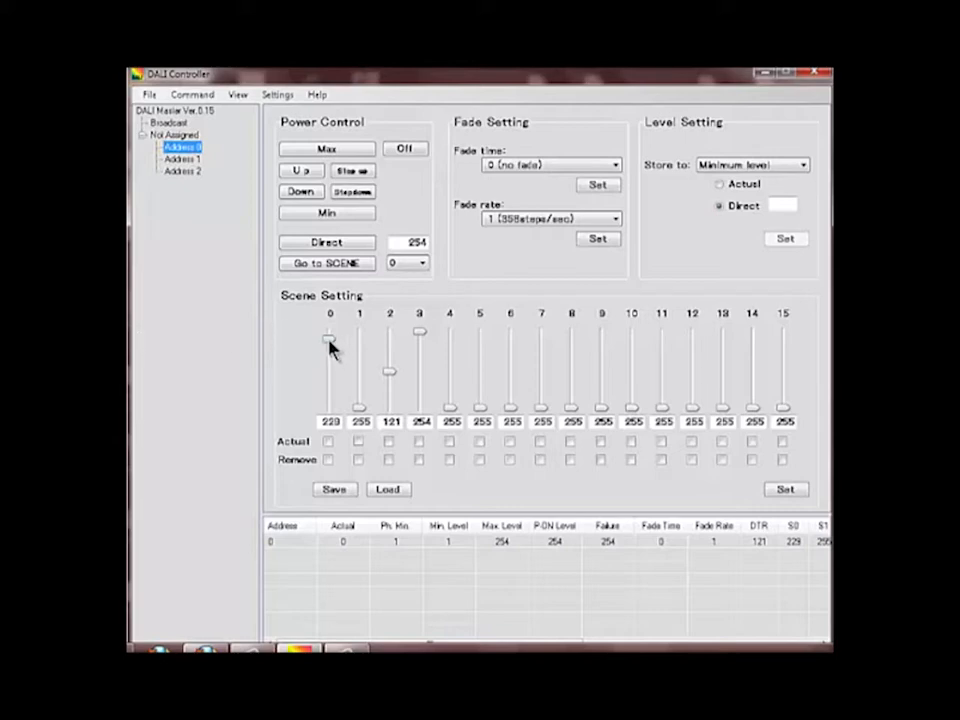
Raise the scene 0 level to 234 and the scene 2 level to 138 for Address 0, and apply the scene settings
left_click_drag(333, 346, 329, 338)
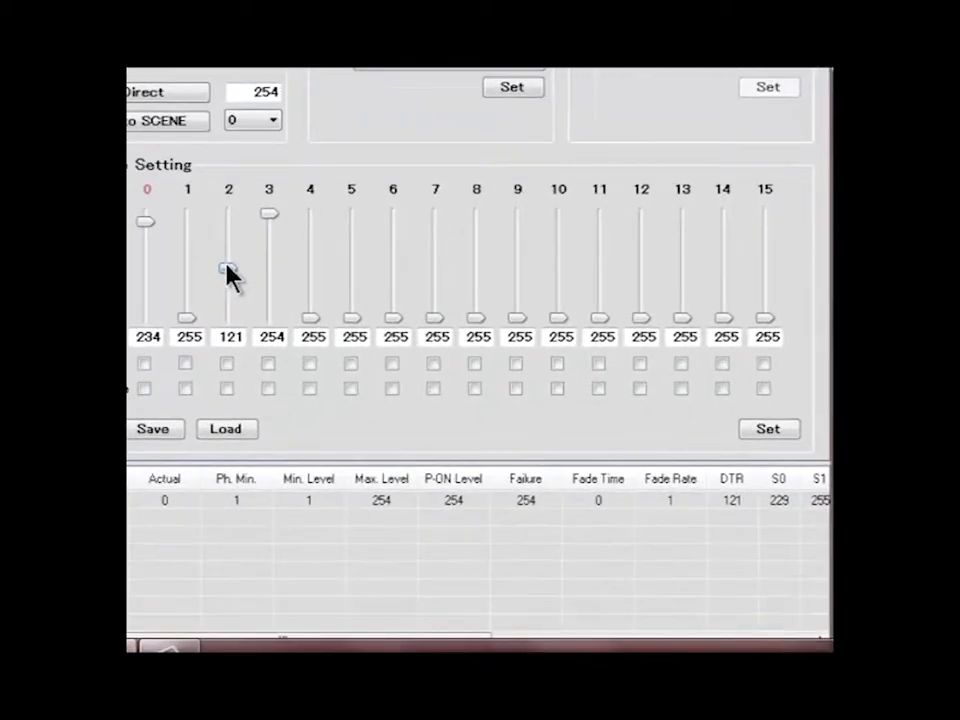
left_click_drag(226, 265, 226, 258)
left_click(770, 426)
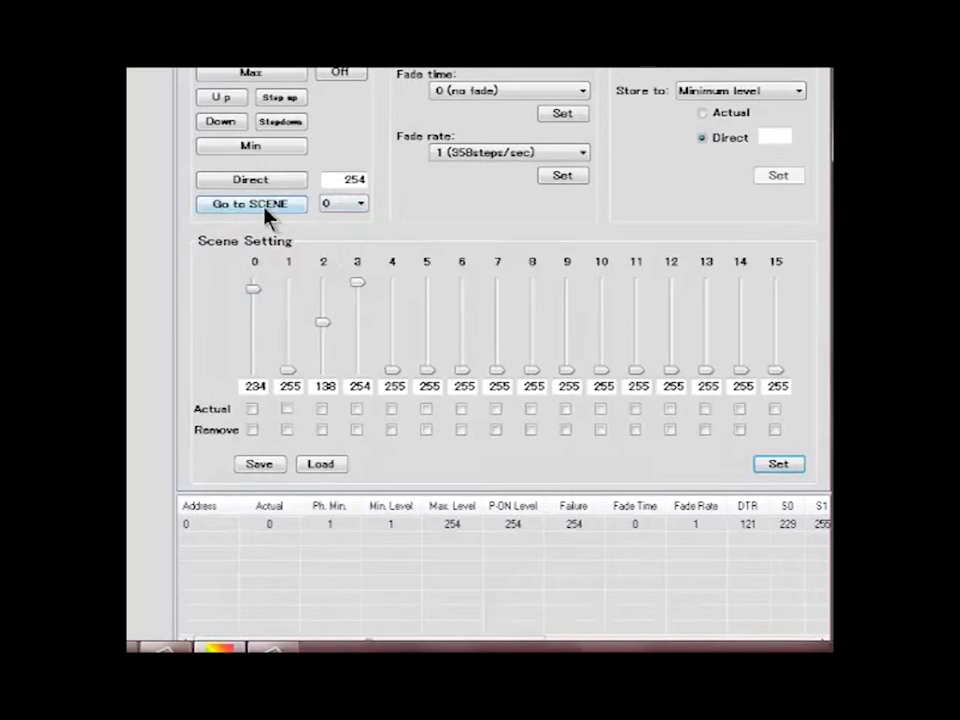
Keep scene 0 as the scene to recall and send Address 0 to it
left_click(360, 204)
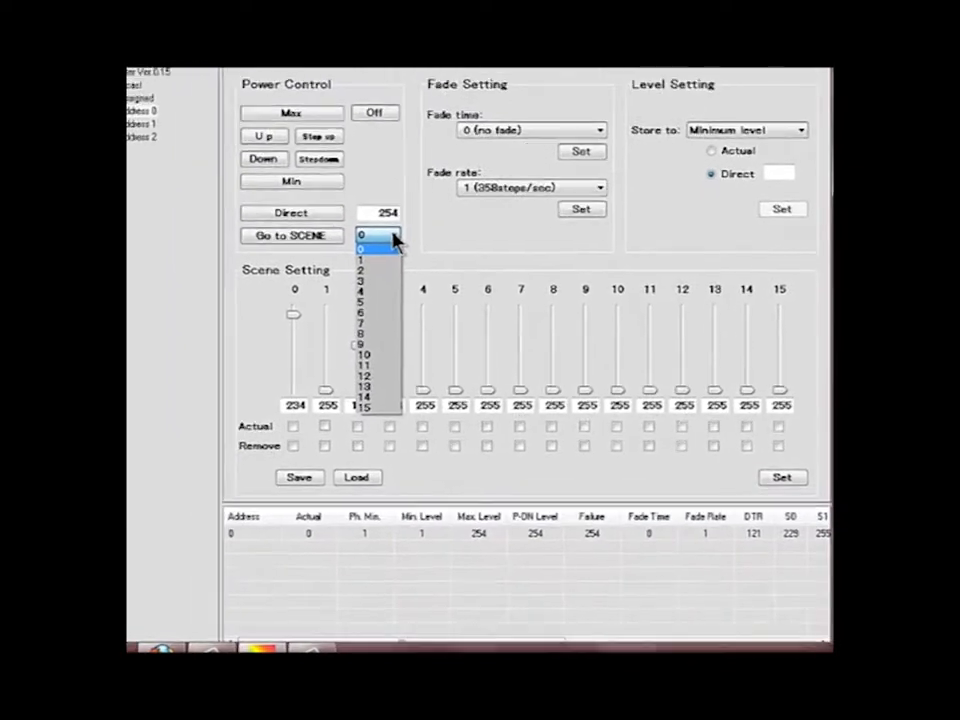
left_click(361, 206)
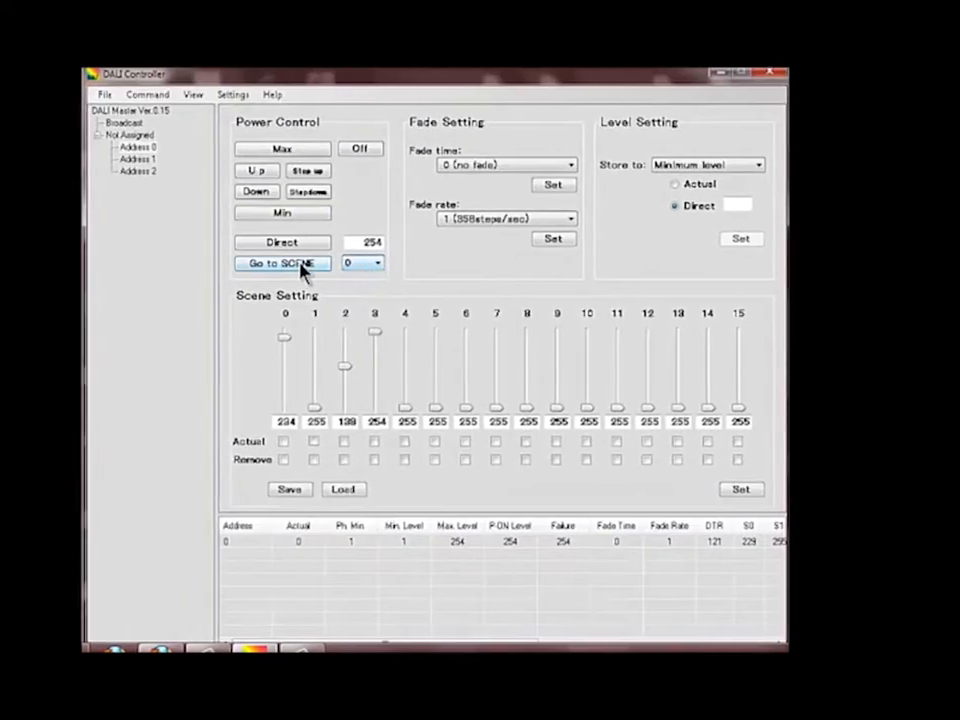
left_click(346, 264)
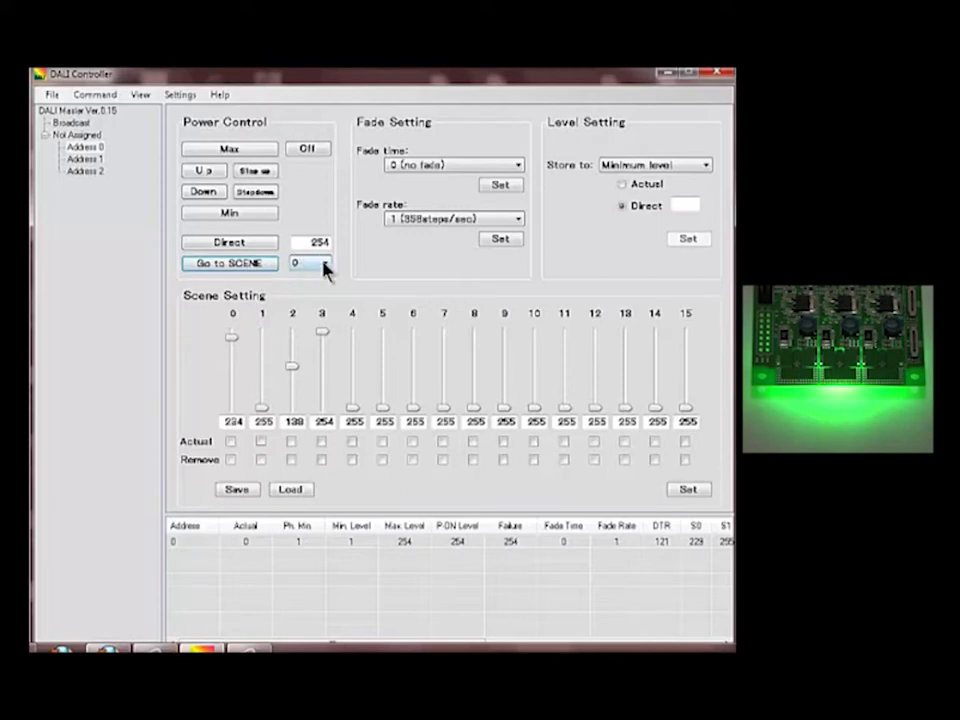
Send Address 0 to scene 2 and to scene 1
left_click(324, 264)
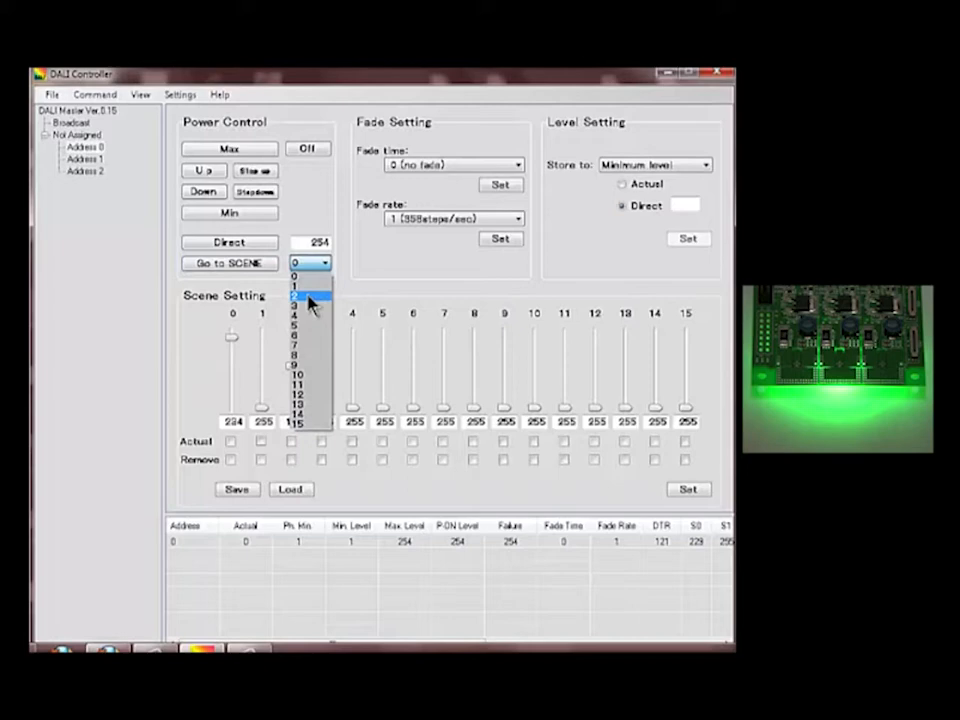
left_click(310, 297)
left_click(253, 267)
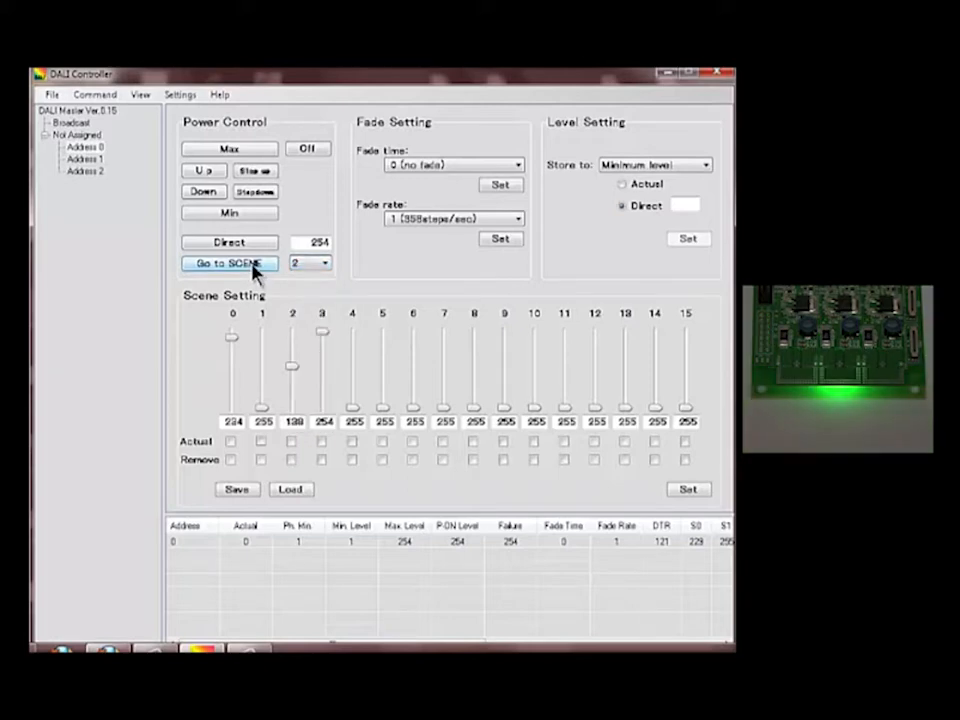
left_click(326, 264)
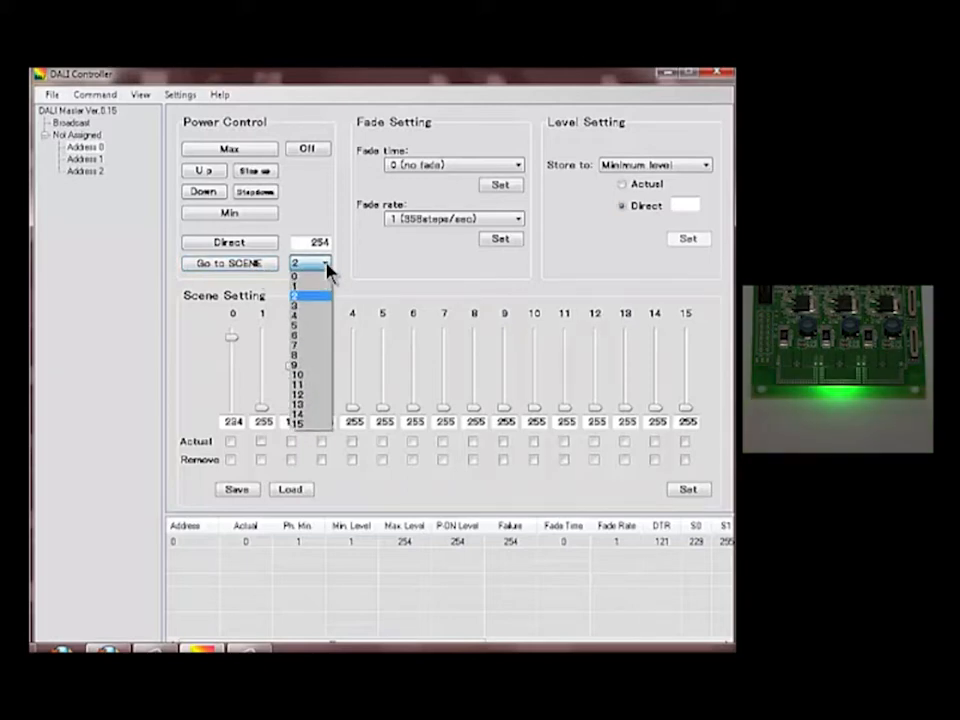
left_click(308, 287)
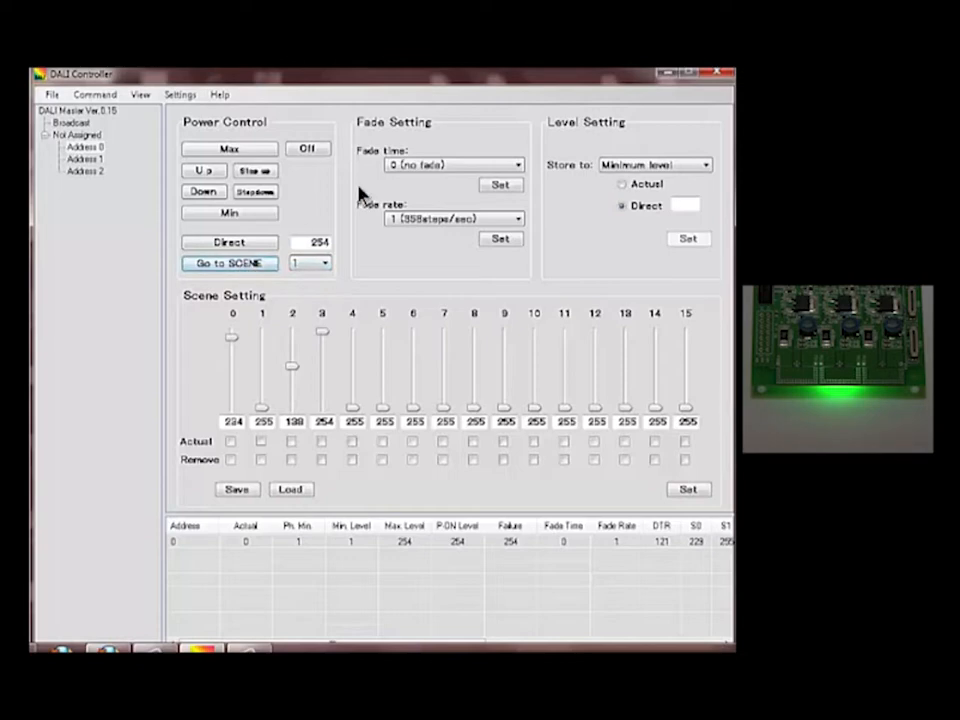
Change the fade time for Address 0, trying 2 (1.0sec), and reselect Address 0 in the device tree
left_click(446, 166)
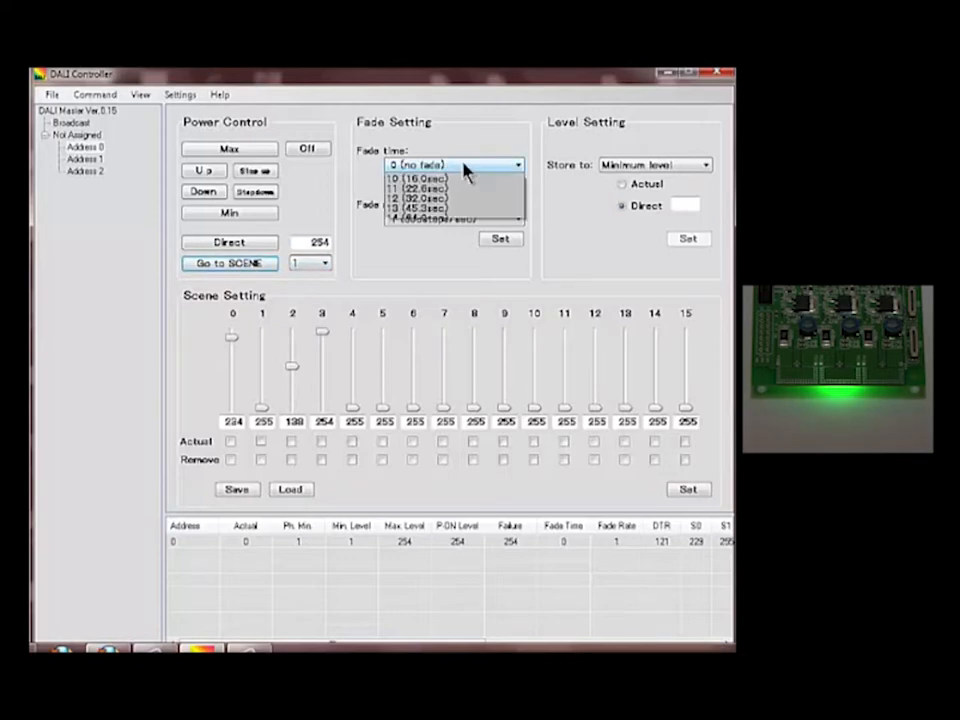
left_click(441, 199)
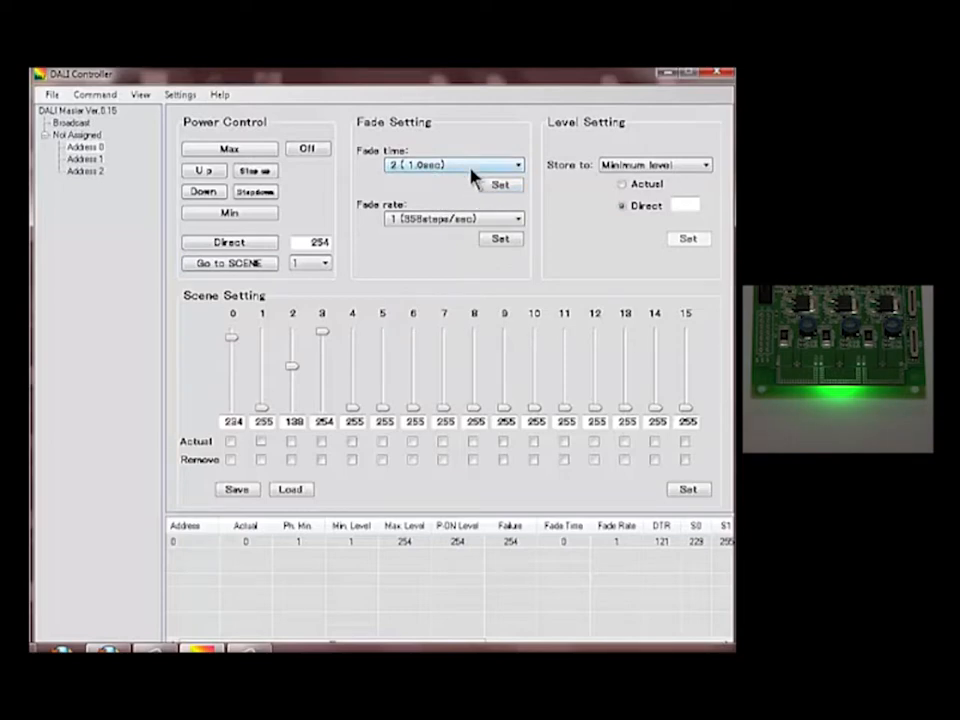
left_click(508, 165)
left_click(442, 210)
left_click(86, 148)
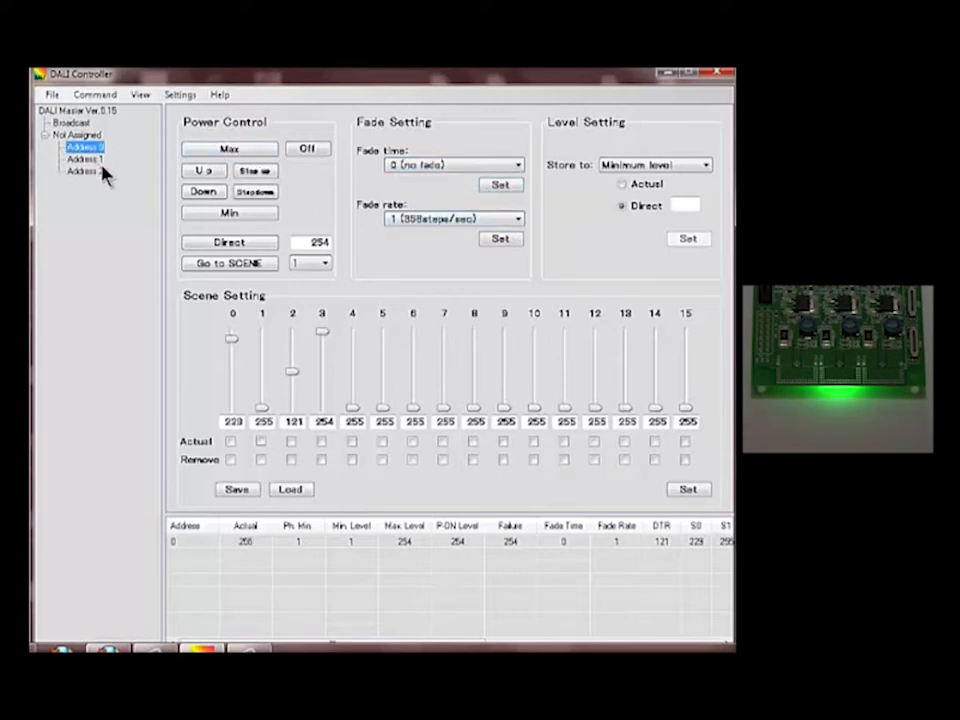
Recall scene 1 and then scene 3 on Address 0
left_click(323, 264)
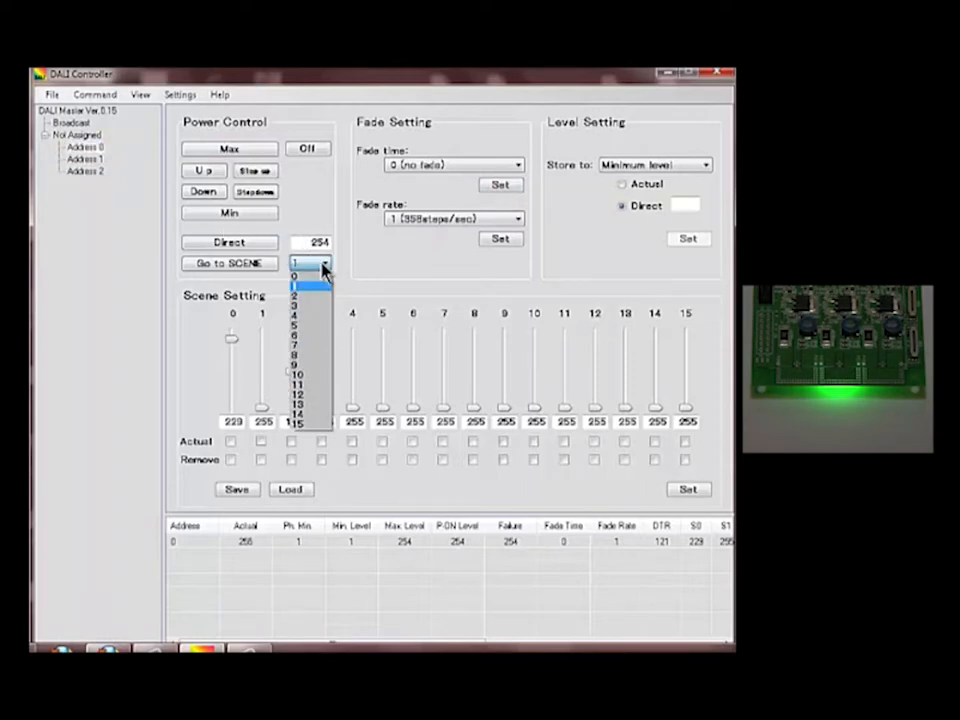
left_click(312, 296)
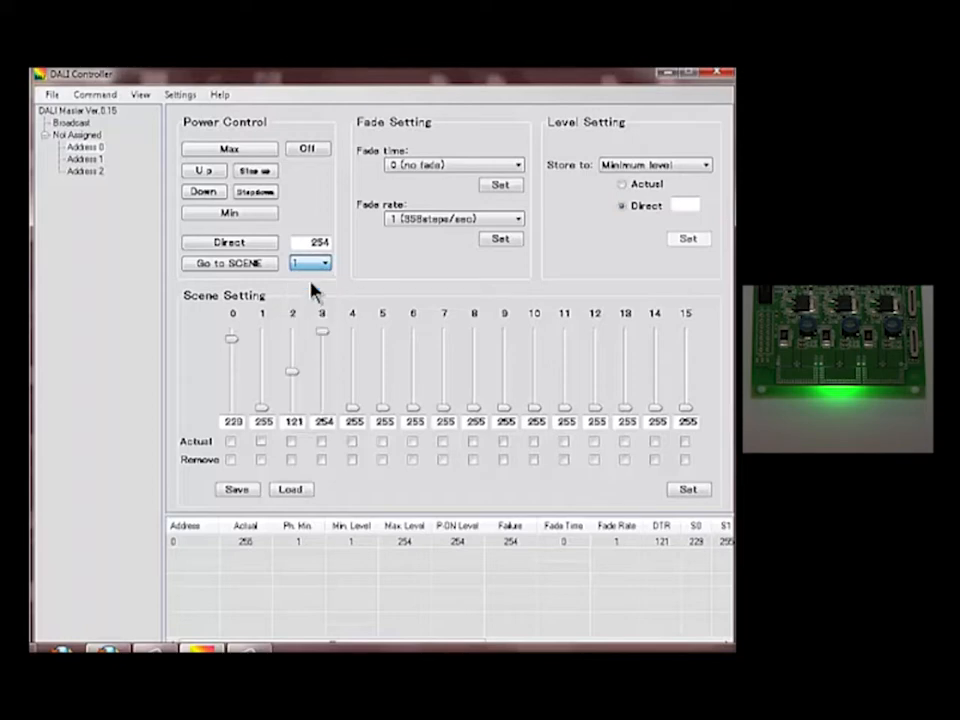
left_click(254, 265)
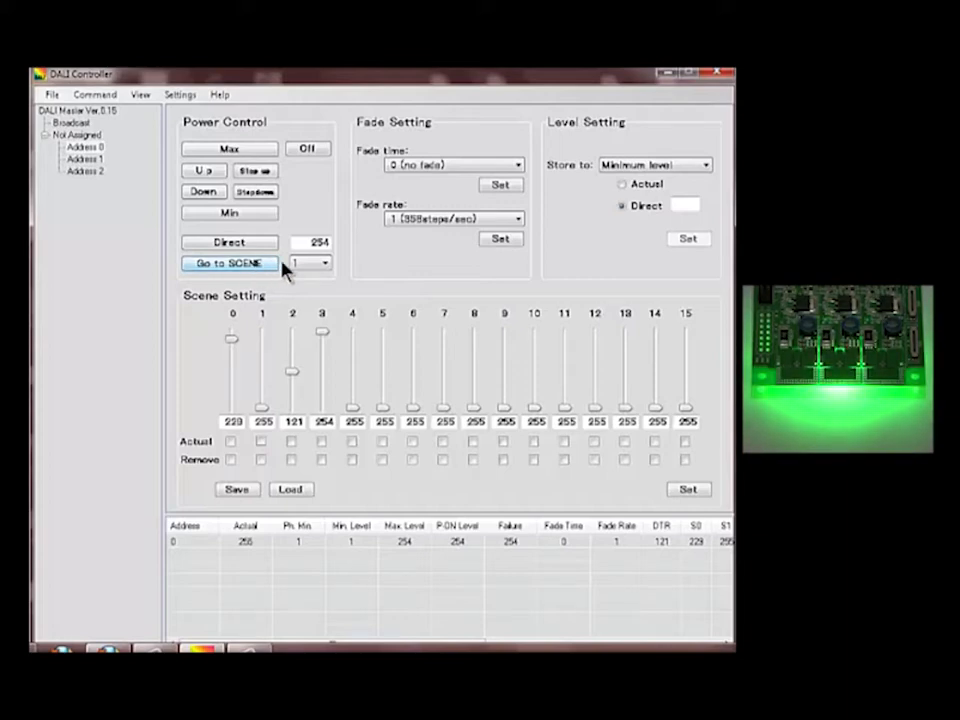
left_click(317, 264)
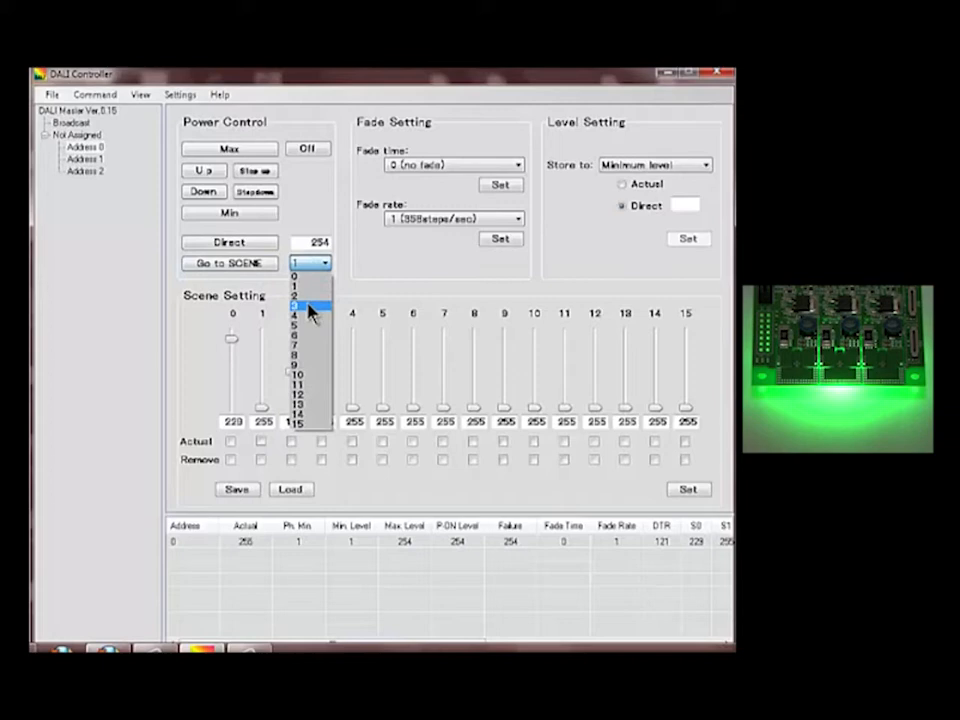
left_click(311, 305)
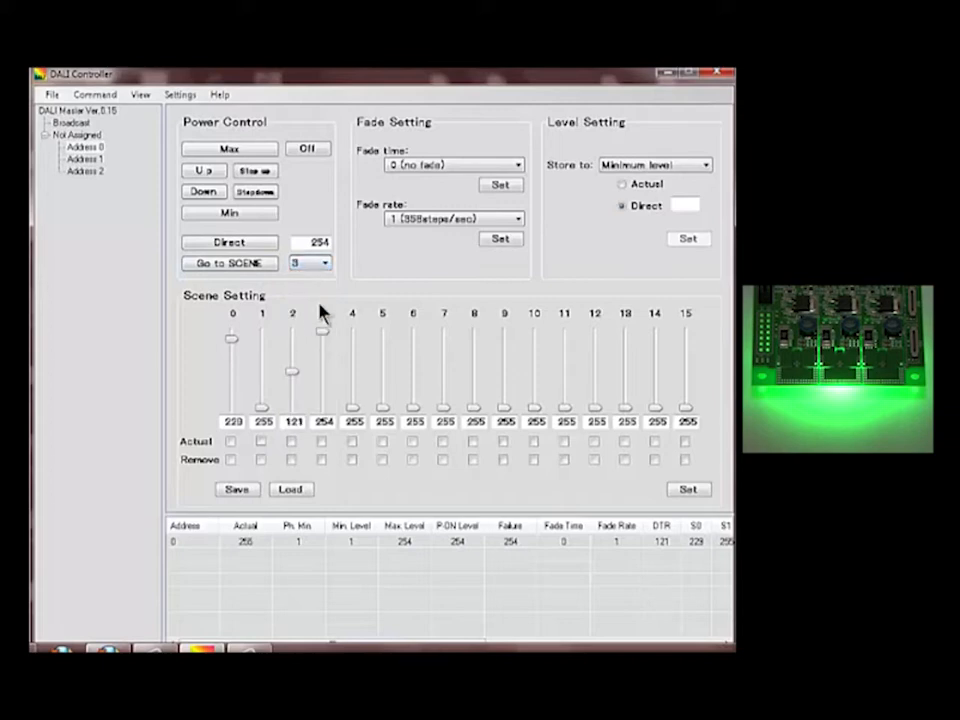
left_click(263, 265)
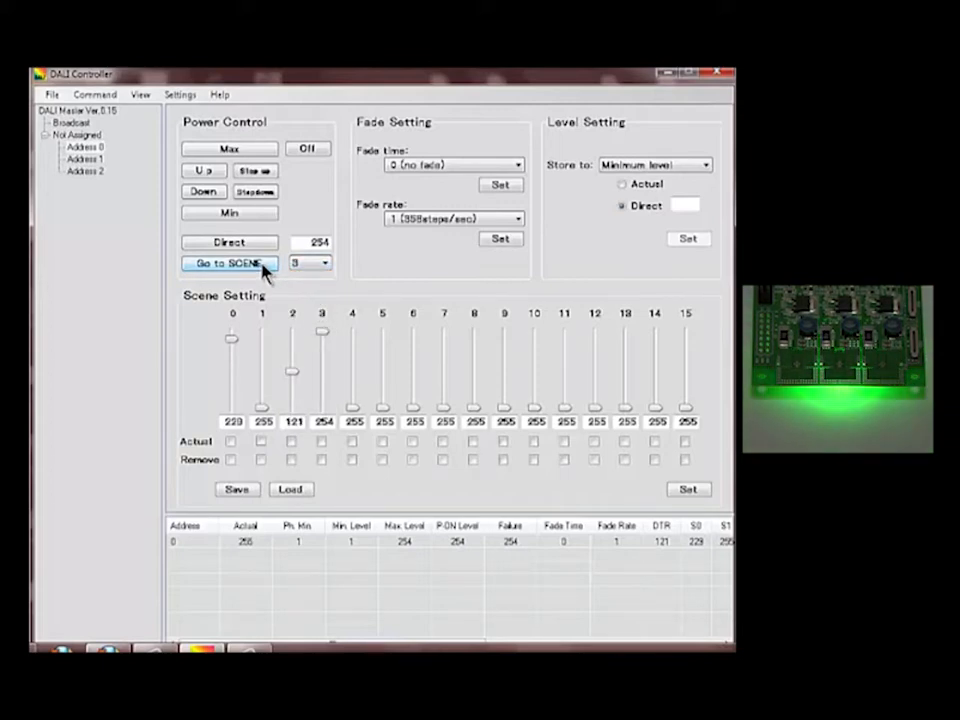